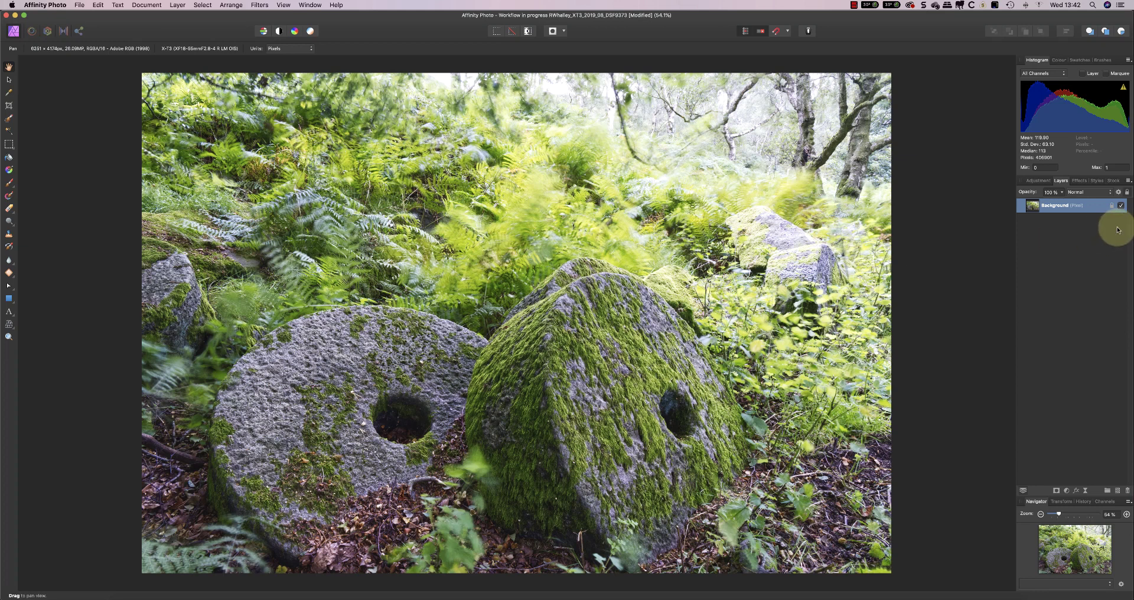
Duplicate the Background pixel layer using its context menu in the Layers panel
{"action": "right_click", "coordinate": [1093, 205]}
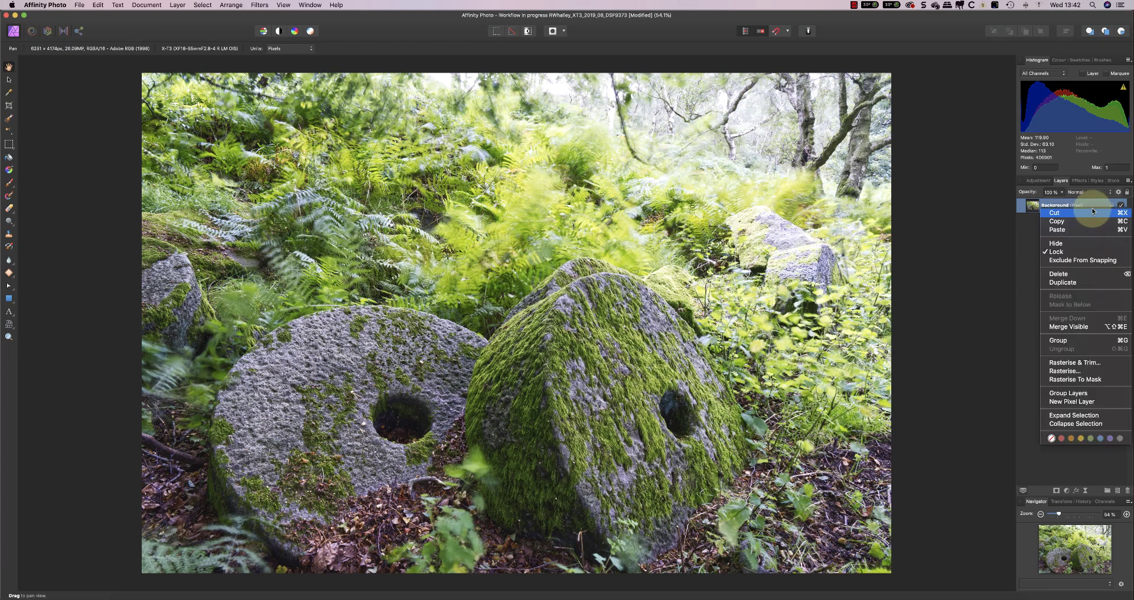
{"action": "left_click", "coordinate": [1063, 282]}
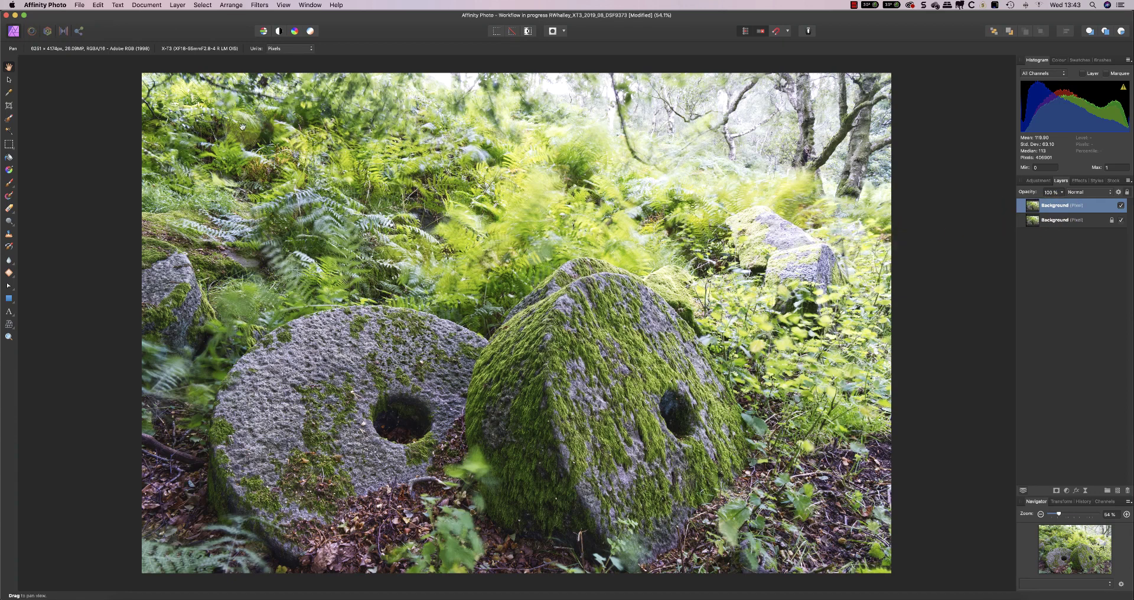
Run Silver Efex Pro 2 on the duplicate via Filters > Plugins > Nik Collection
{"action": "left_click", "coordinate": [255, 6]}
{"action": "mouse_move", "coordinate": [302, 115]}
{"action": "mouse_move", "coordinate": [378, 114]}
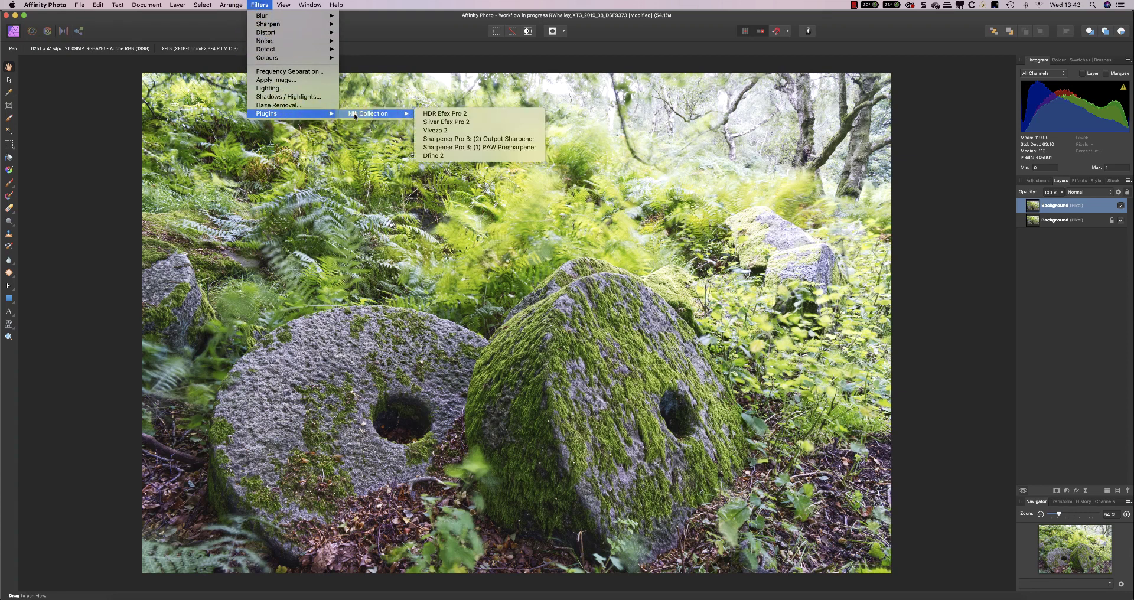
{"action": "left_click", "coordinate": [449, 122]}
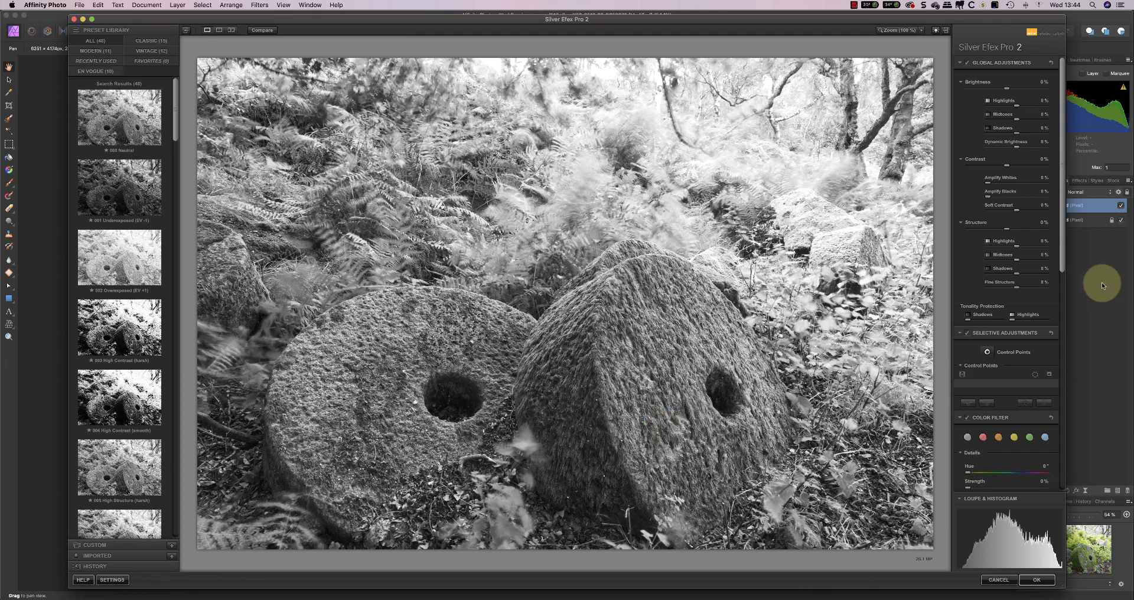
Compare yellow, green, orange and red filters, then apply blue (240°) at about 30% strength
{"action": "scroll", "coordinate": [1058, 256], "scroll_direction": "down", "scroll_amount": 5}
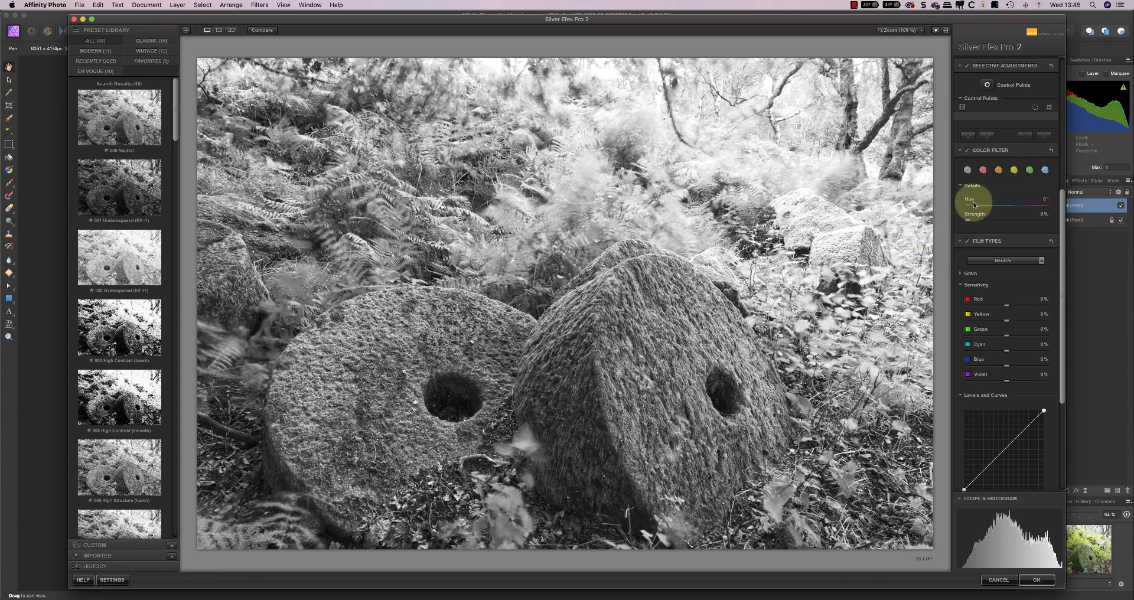
{"action": "left_click", "coordinate": [1014, 171]}
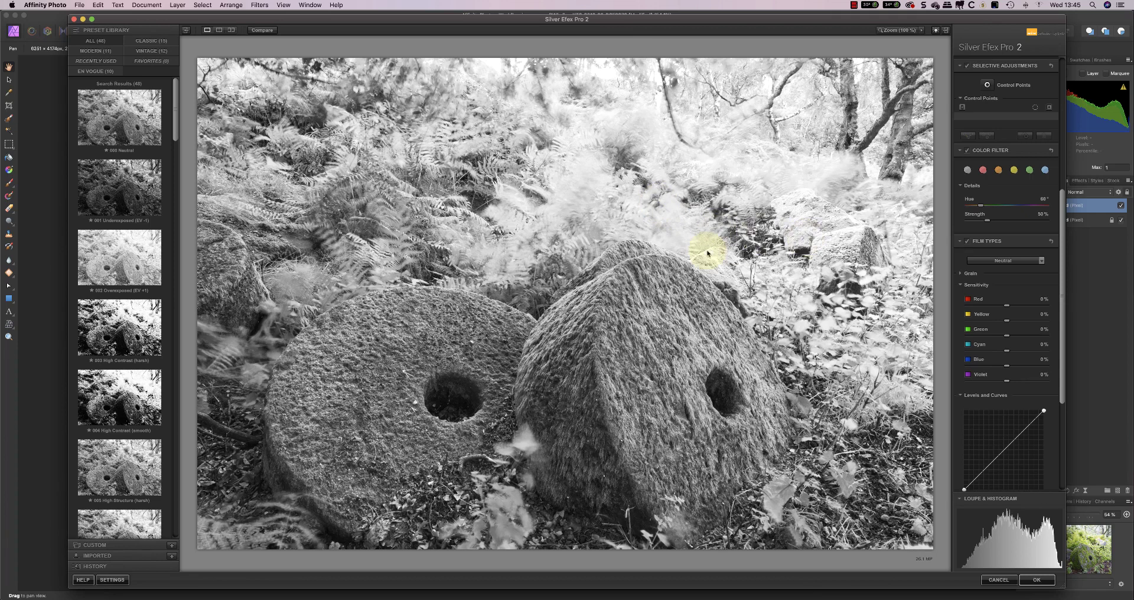
{"action": "left_click", "coordinate": [1029, 171]}
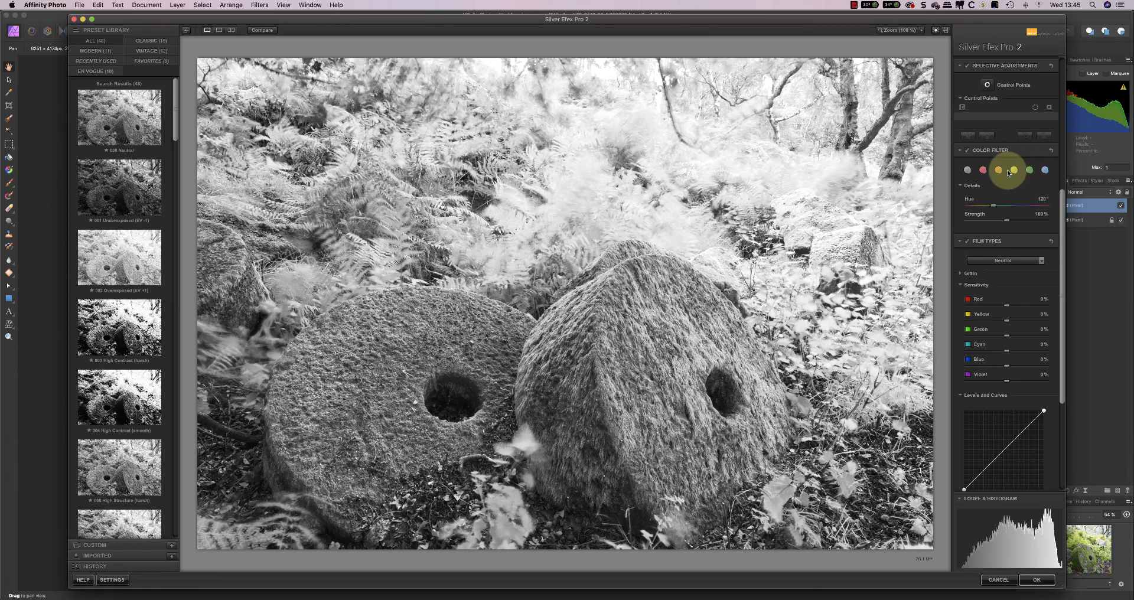
{"action": "left_click", "coordinate": [984, 171]}
{"action": "left_click", "coordinate": [983, 171]}
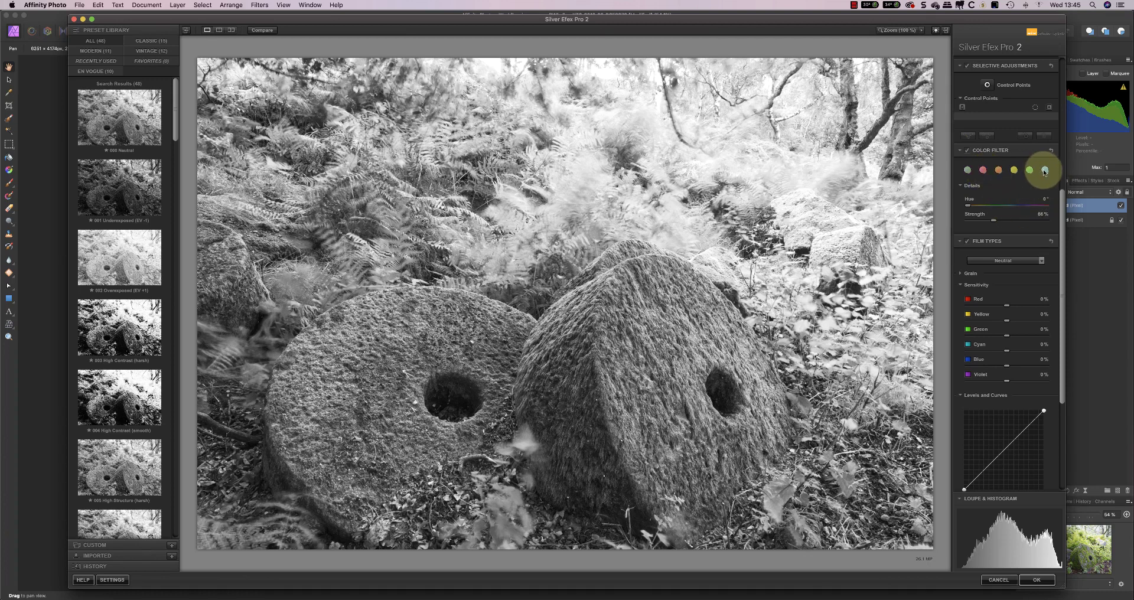
{"action": "left_click", "coordinate": [1044, 171]}
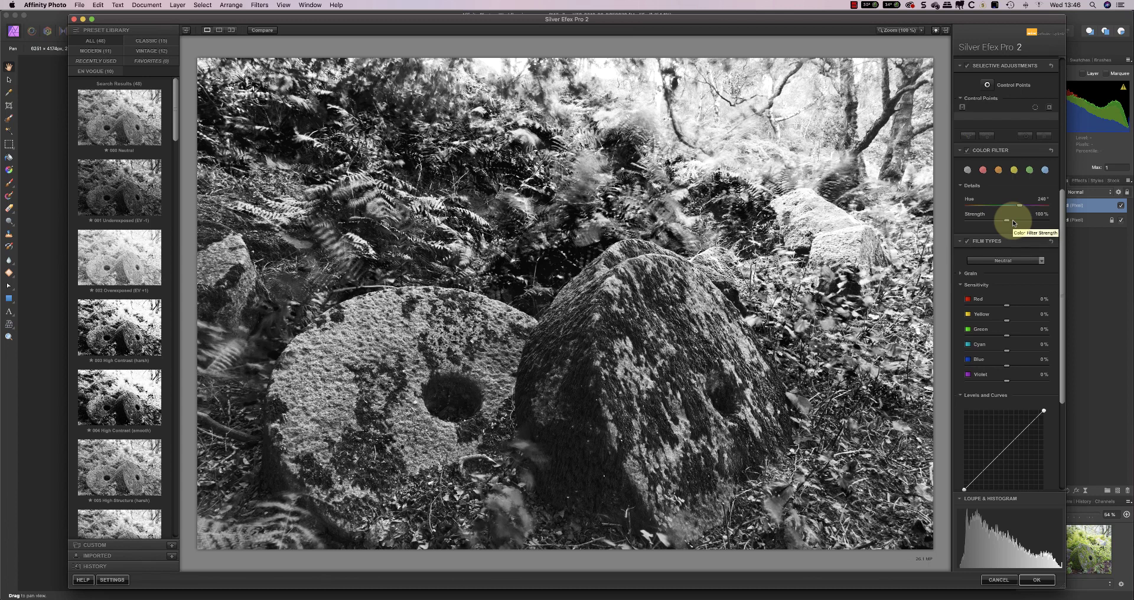
{"action": "left_click_drag", "start_coordinate": [1014, 223], "coordinate": [979, 223]}
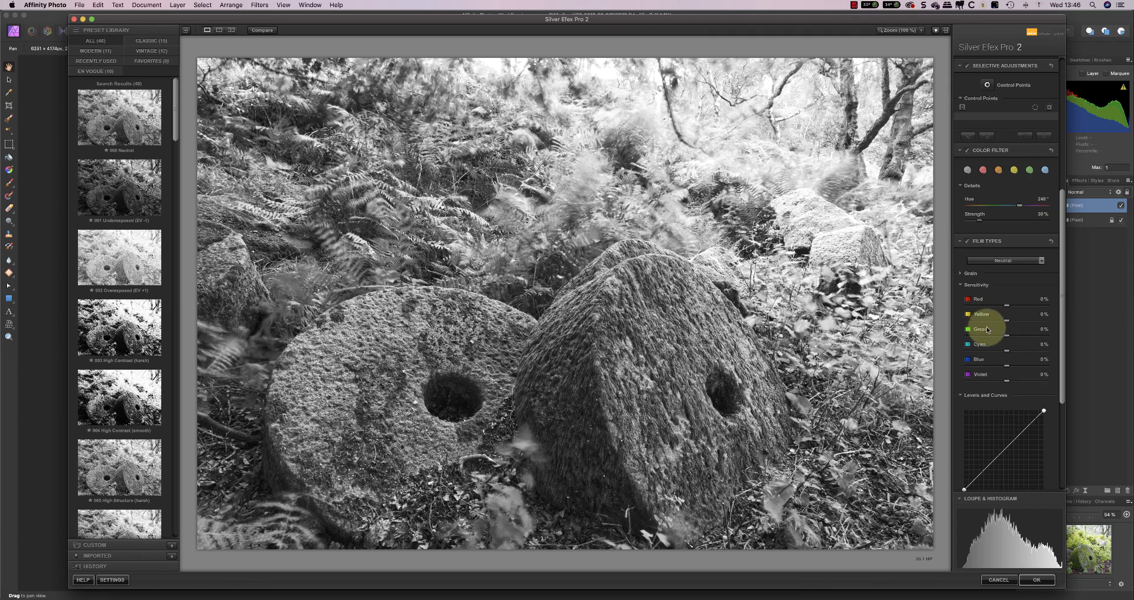
Set sensitivities to Red 51%, Yellow −23%, Green 28%, Cyan 26%, Blue 83%; filter strength ~29%
{"action": "left_click_drag", "start_coordinate": [1008, 369], "coordinate": [1047, 369]}
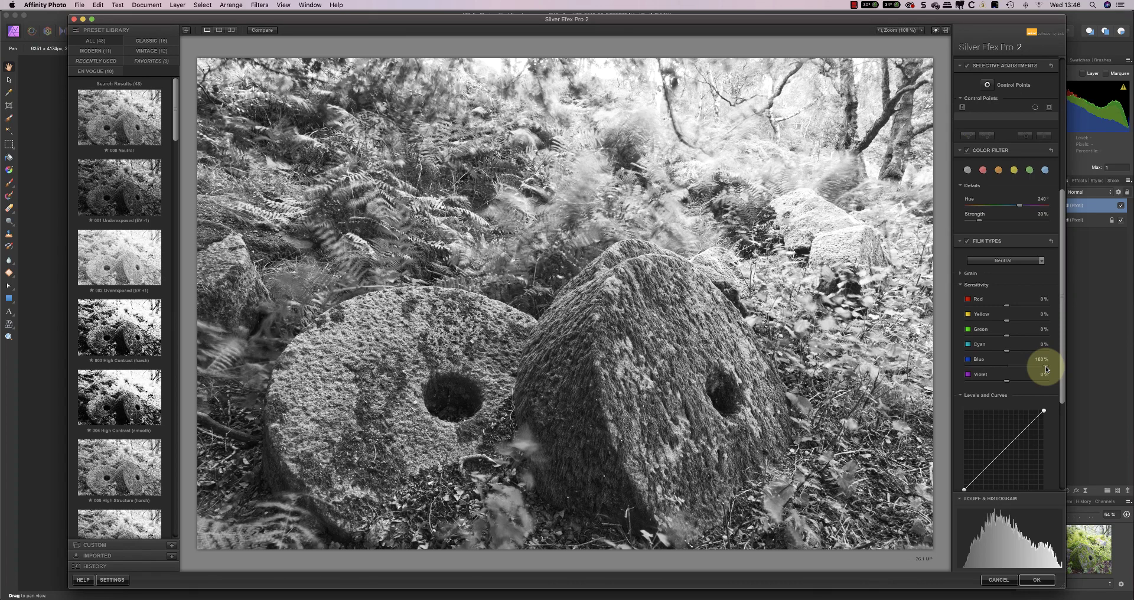
{"action": "left_click_drag", "start_coordinate": [1008, 350], "coordinate": [1010, 324]}
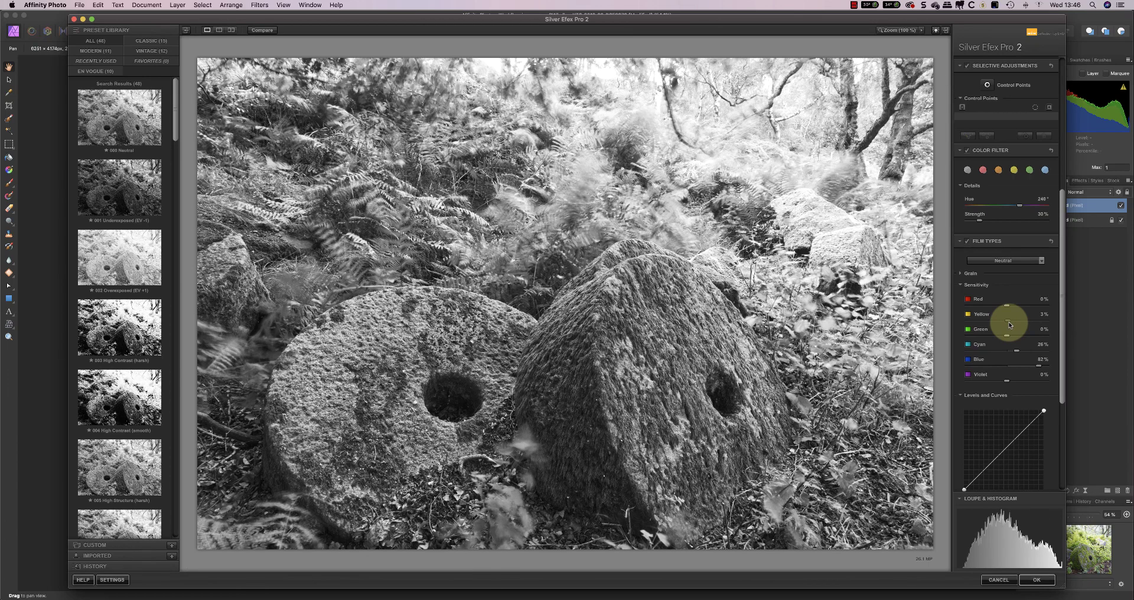
{"action": "left_click_drag", "start_coordinate": [1007, 305], "coordinate": [1030, 314]}
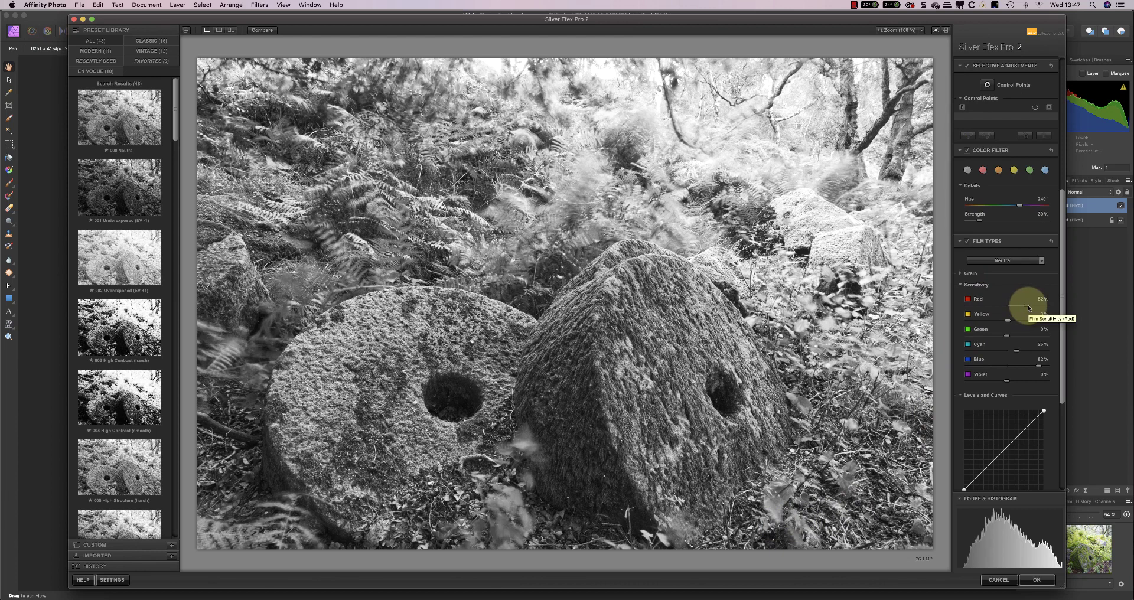
{"action": "left_click_drag", "start_coordinate": [1028, 308], "coordinate": [999, 324]}
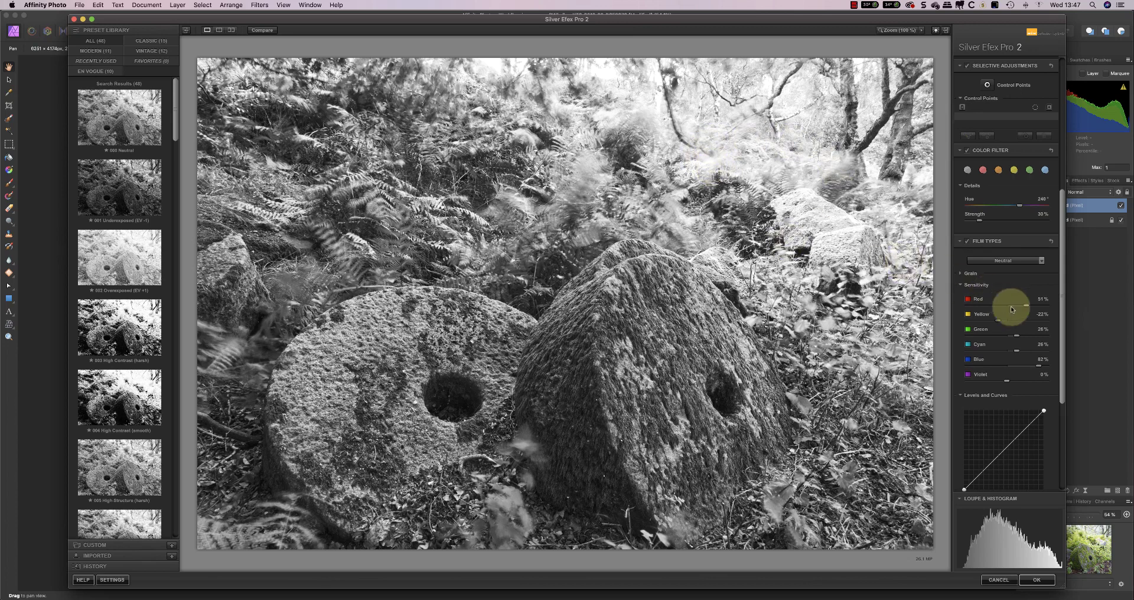
{"action": "left_click_drag", "start_coordinate": [997, 320], "coordinate": [997, 324]}
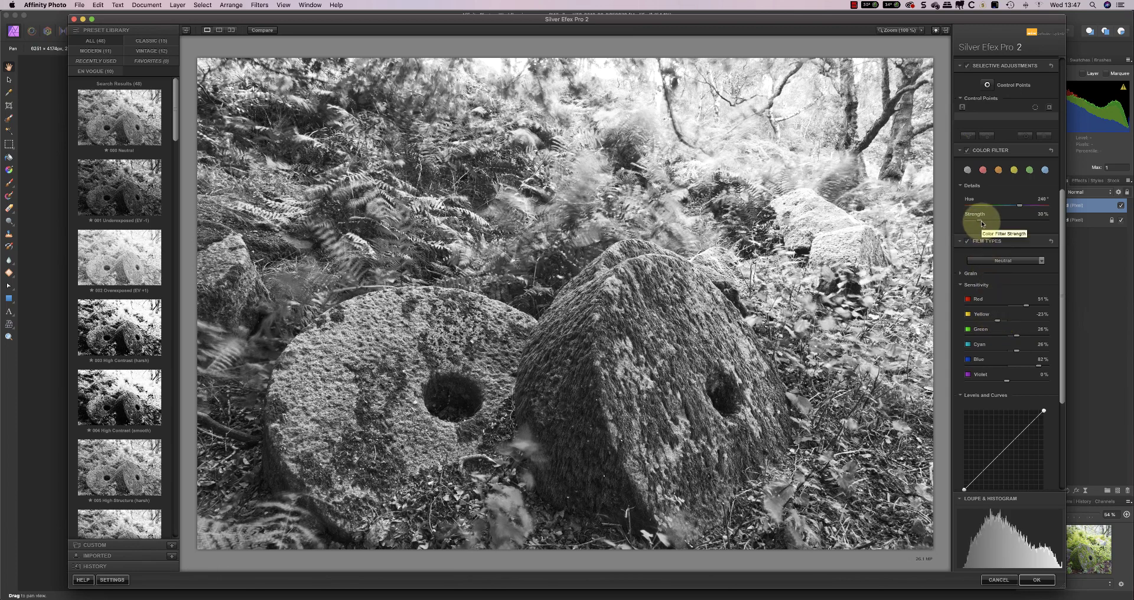
{"action": "left_click_drag", "start_coordinate": [979, 223], "coordinate": [986, 223]}
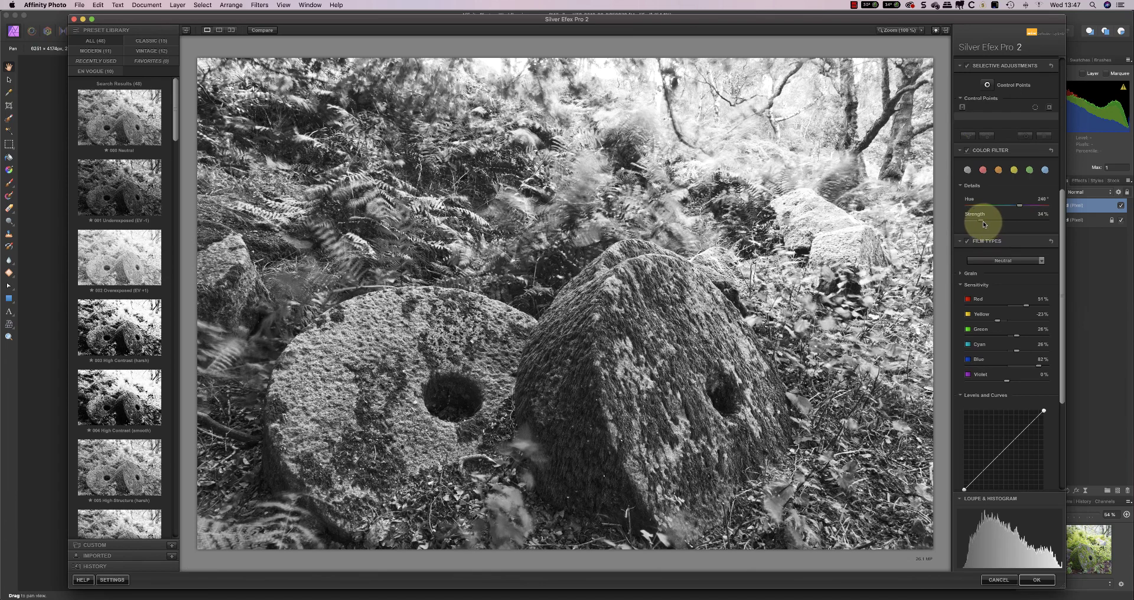
{"action": "left_click_drag", "start_coordinate": [983, 221], "coordinate": [981, 222]}
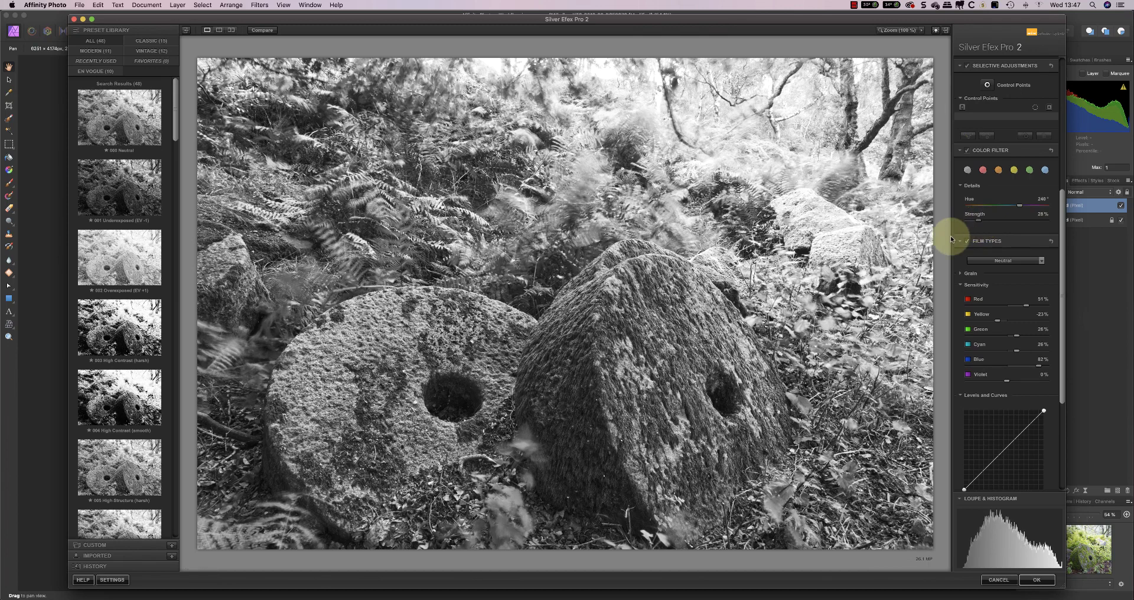
Shape an S tone curve in Levels and Curves, lifting upper midtones and pulling shadows down
{"action": "left_click_drag", "start_coordinate": [1064, 254], "coordinate": [1061, 337]}
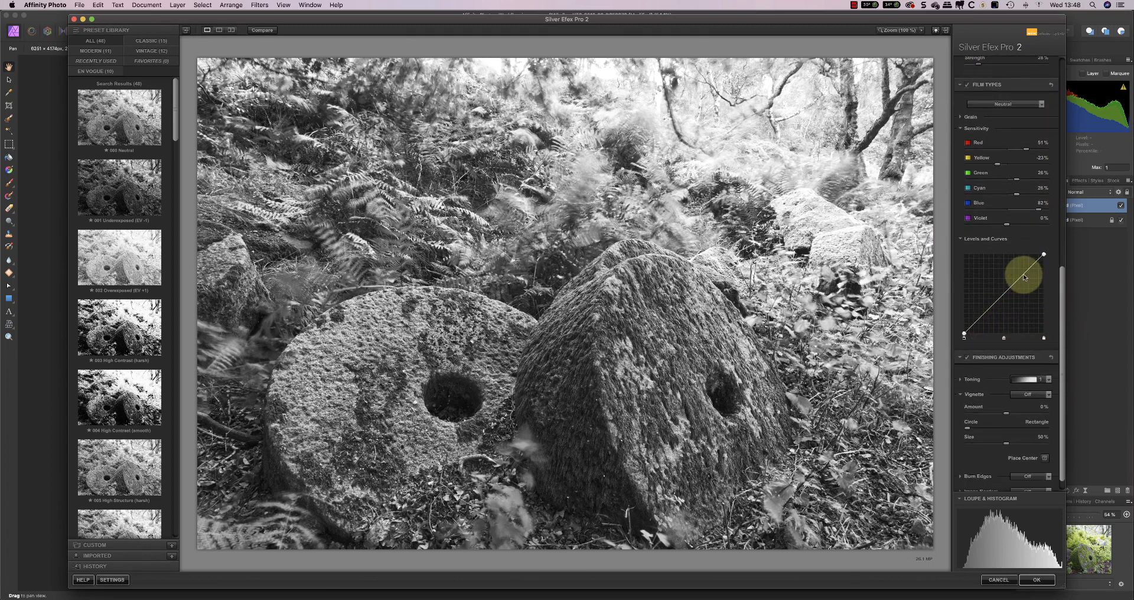
{"action": "left_click_drag", "start_coordinate": [1025, 276], "coordinate": [1018, 277]}
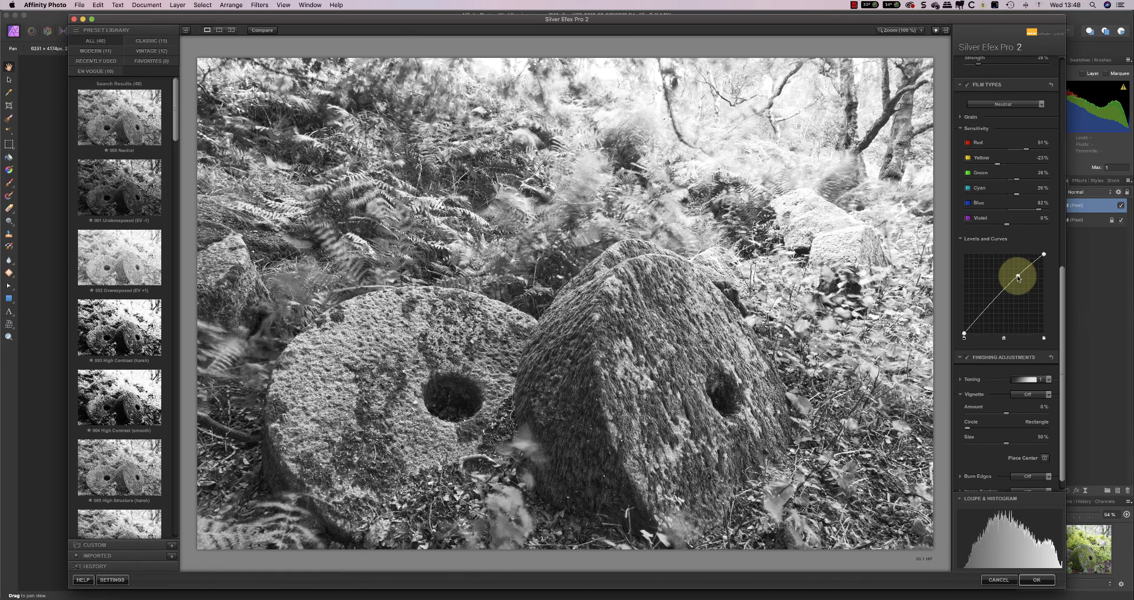
{"action": "left_click", "coordinate": [977, 320]}
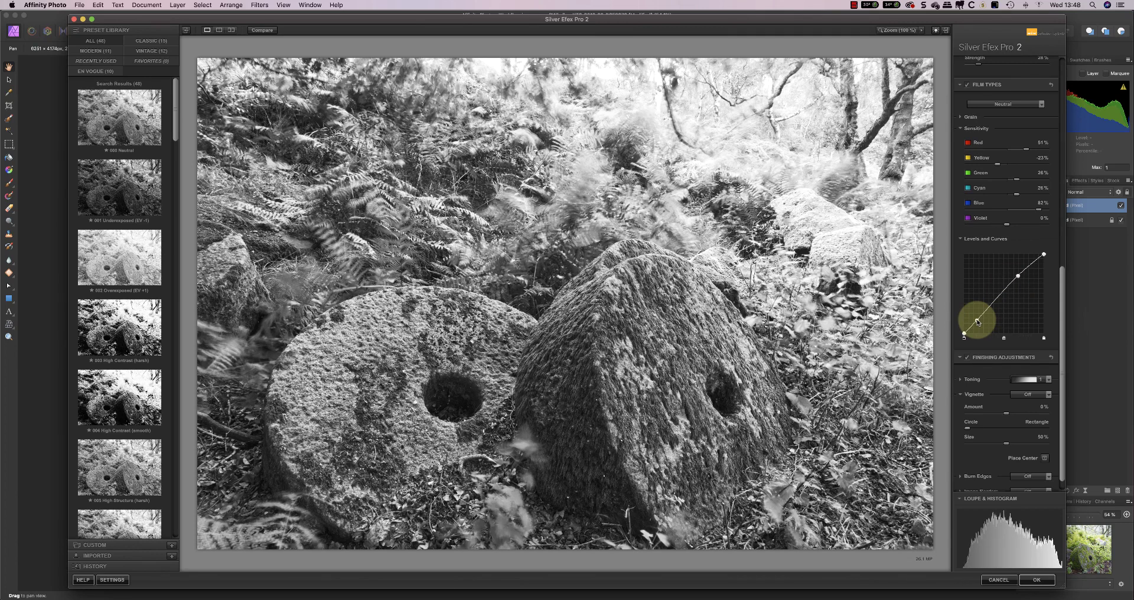
{"action": "left_click_drag", "start_coordinate": [977, 321], "coordinate": [1057, 314]}
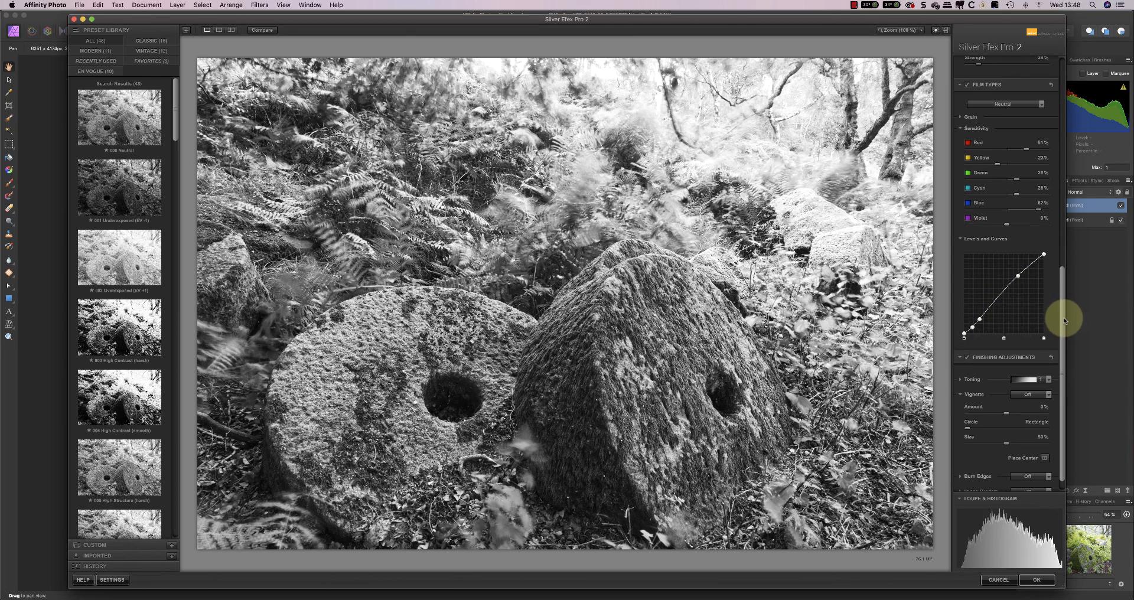
{"action": "scroll", "coordinate": [1059, 416], "scroll_direction": "down", "scroll_amount": 1}
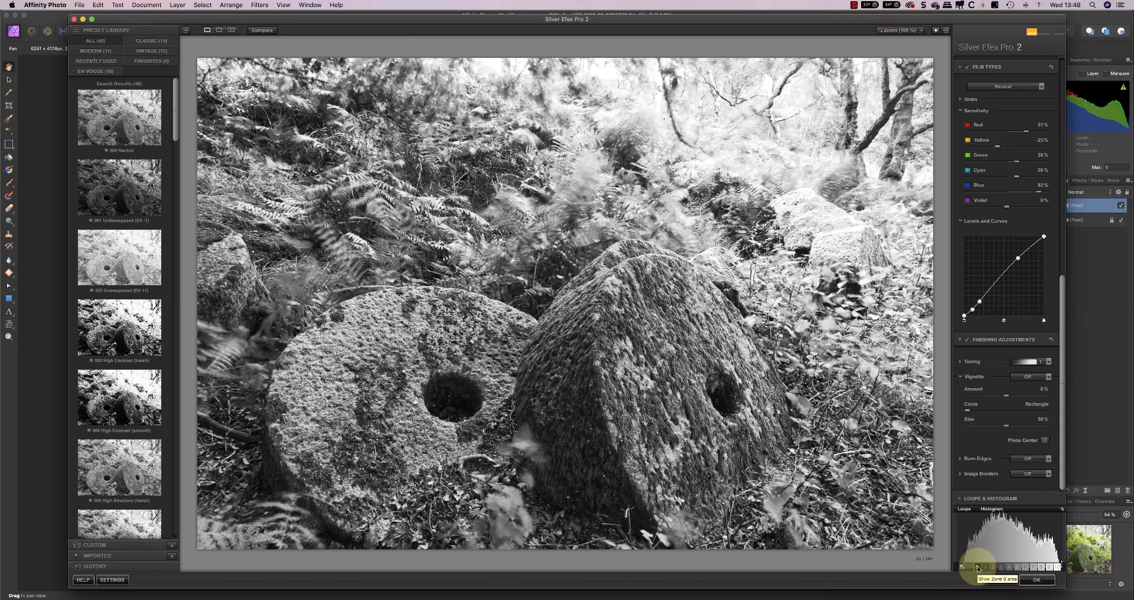
{"action": "mouse_move", "coordinate": [986, 569]}
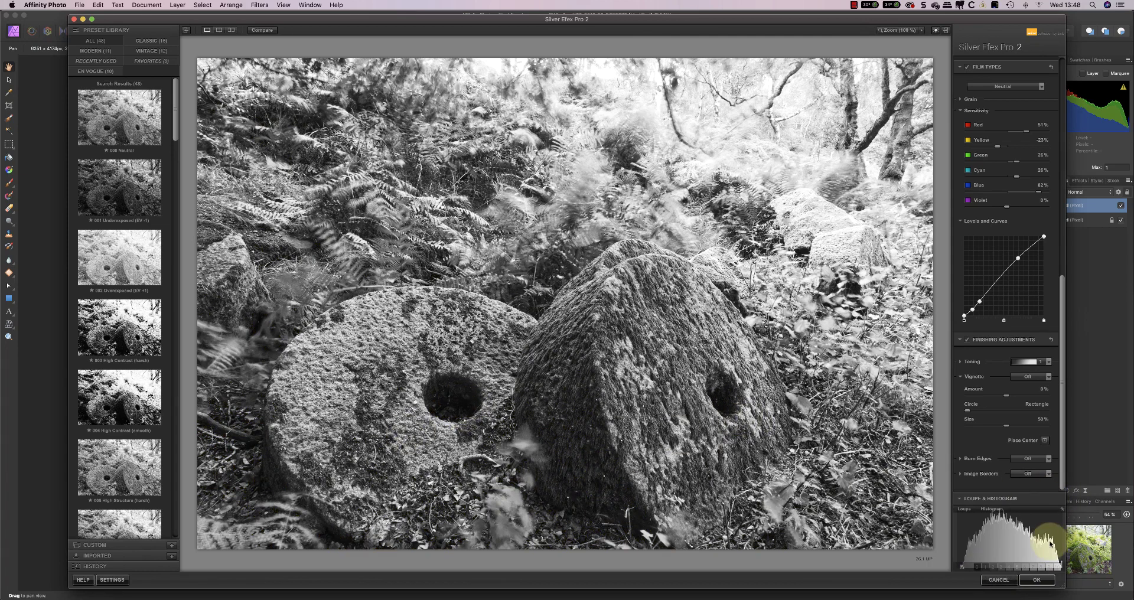
{"action": "mouse_move", "coordinate": [1057, 567]}
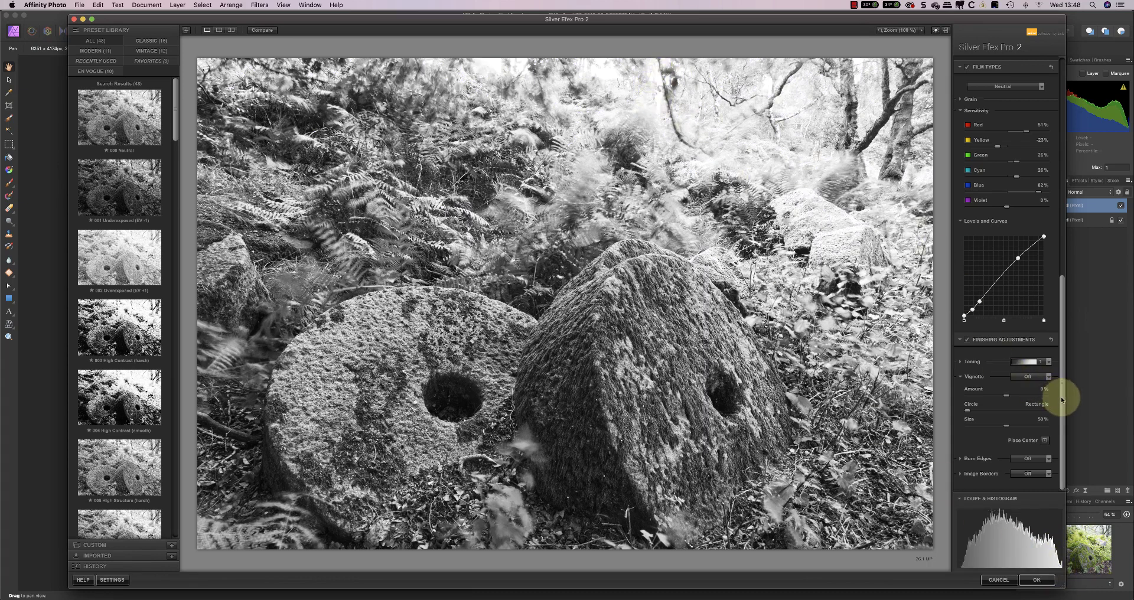
{"action": "left_click_drag", "start_coordinate": [1061, 396], "coordinate": [1056, 171]}
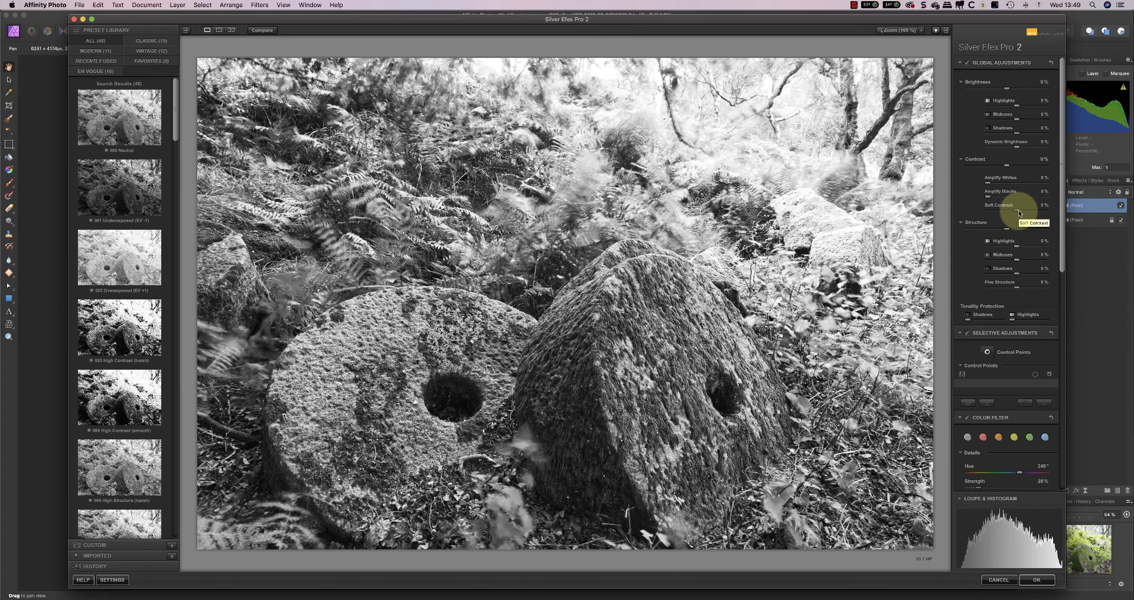
Lower the Soft Contrast and Dynamic Brightness global adjustments
{"action": "left_click_drag", "start_coordinate": [1031, 213], "coordinate": [1036, 213]}
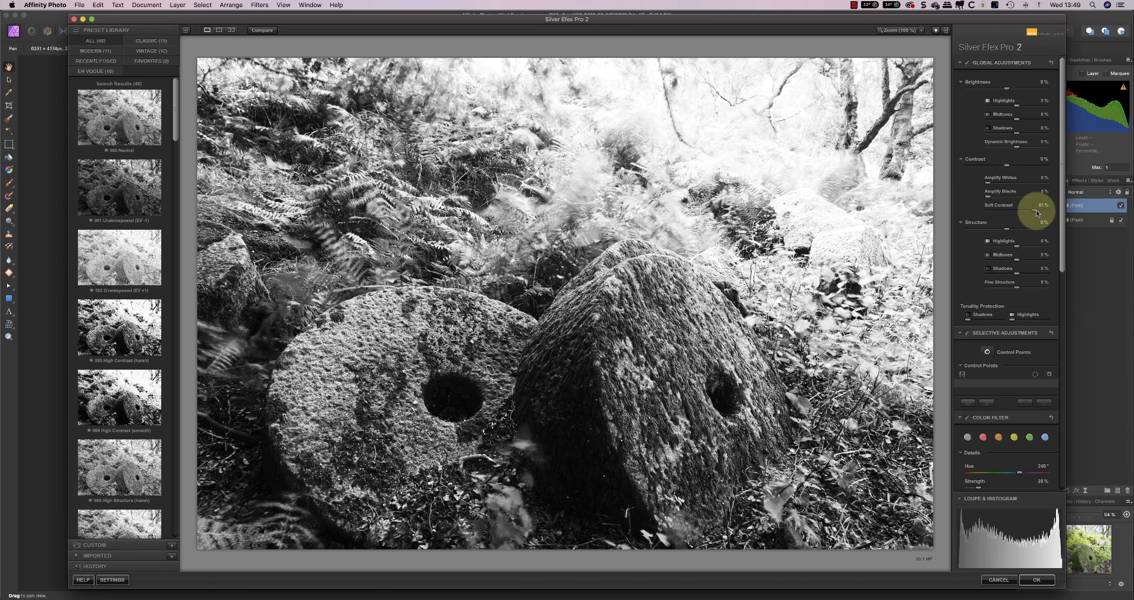
{"action": "left_click_drag", "start_coordinate": [1037, 212], "coordinate": [1013, 215]}
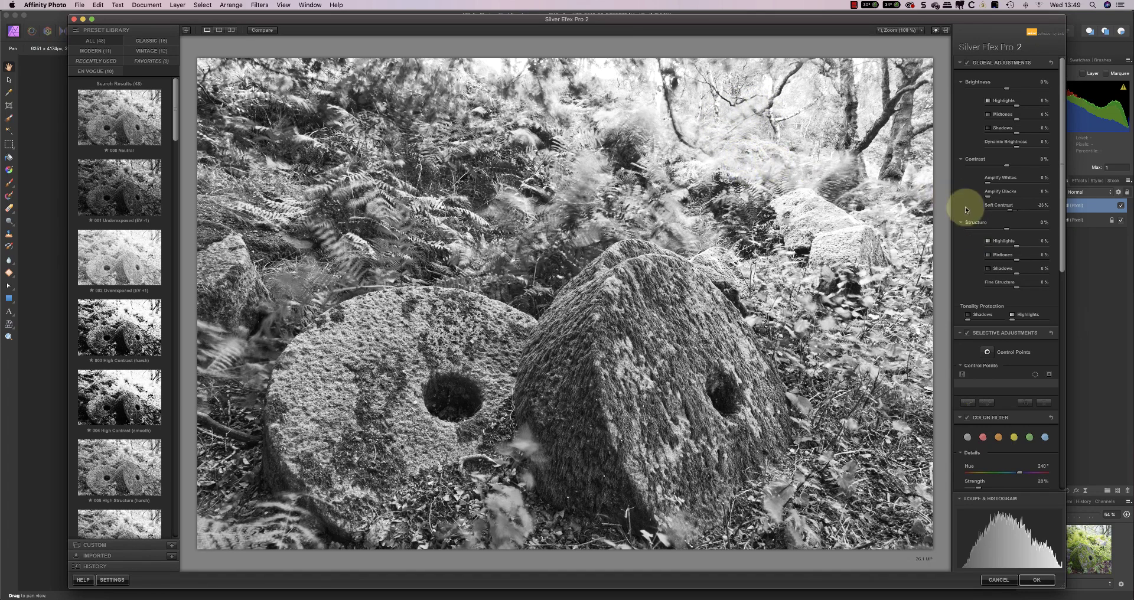
{"action": "left_click_drag", "start_coordinate": [1013, 211], "coordinate": [1009, 212]}
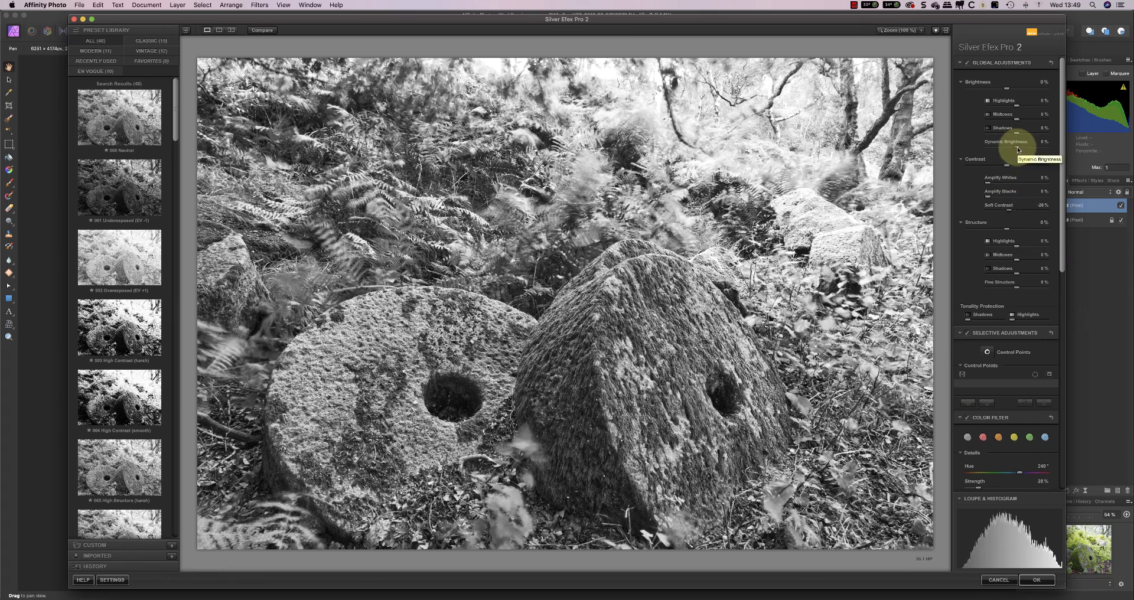
{"action": "mouse_move", "coordinate": [1018, 150]}
{"action": "left_mouse_down"}
{"action": "mouse_move", "coordinate": [1009, 150]}
{"action": "mouse_move", "coordinate": [1023, 149]}
{"action": "left_mouse_up"}
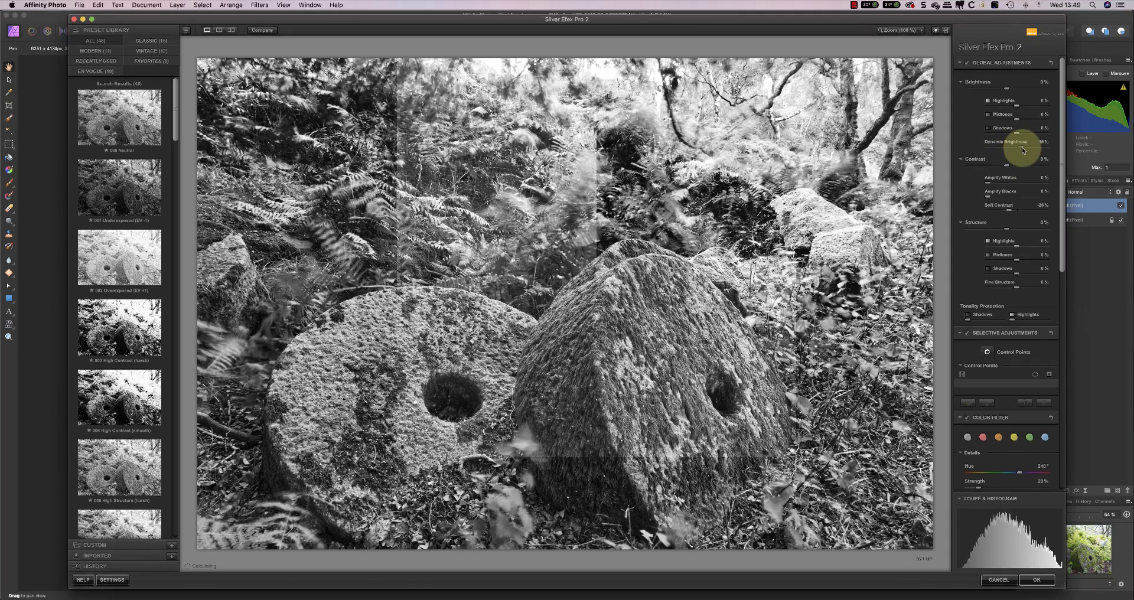
{"action": "left_click_drag", "start_coordinate": [1023, 150], "coordinate": [1019, 151]}
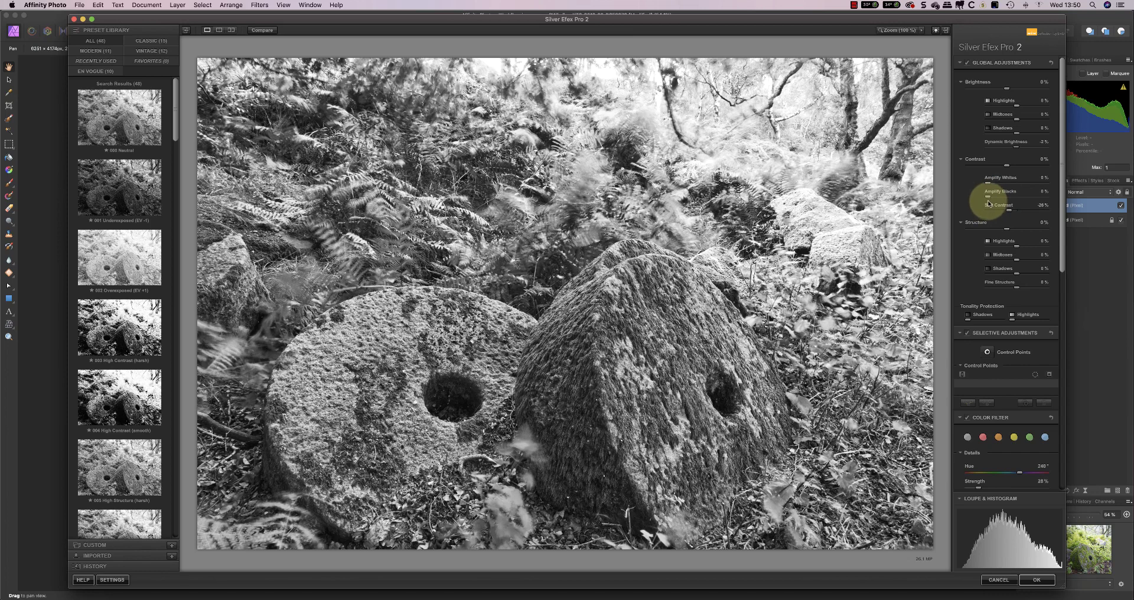
Set Amplify Blacks to 21%, Amplify Whites to 15%, and Dynamic Brightness to −15%
{"action": "left_click_drag", "start_coordinate": [988, 202], "coordinate": [1015, 201]}
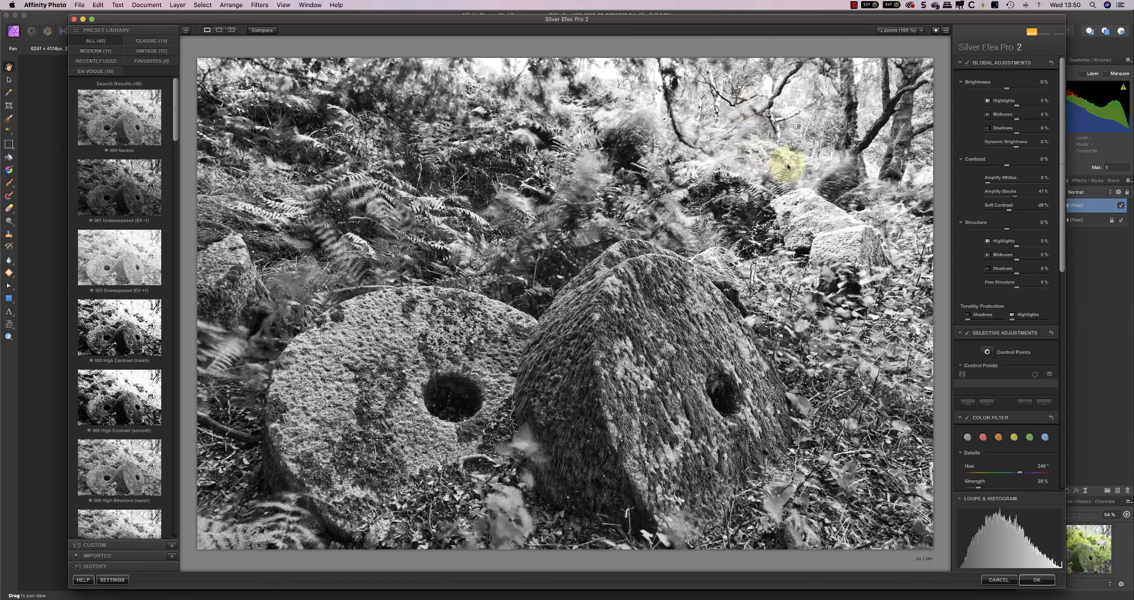
{"action": "left_click_drag", "start_coordinate": [1008, 199], "coordinate": [1000, 200]}
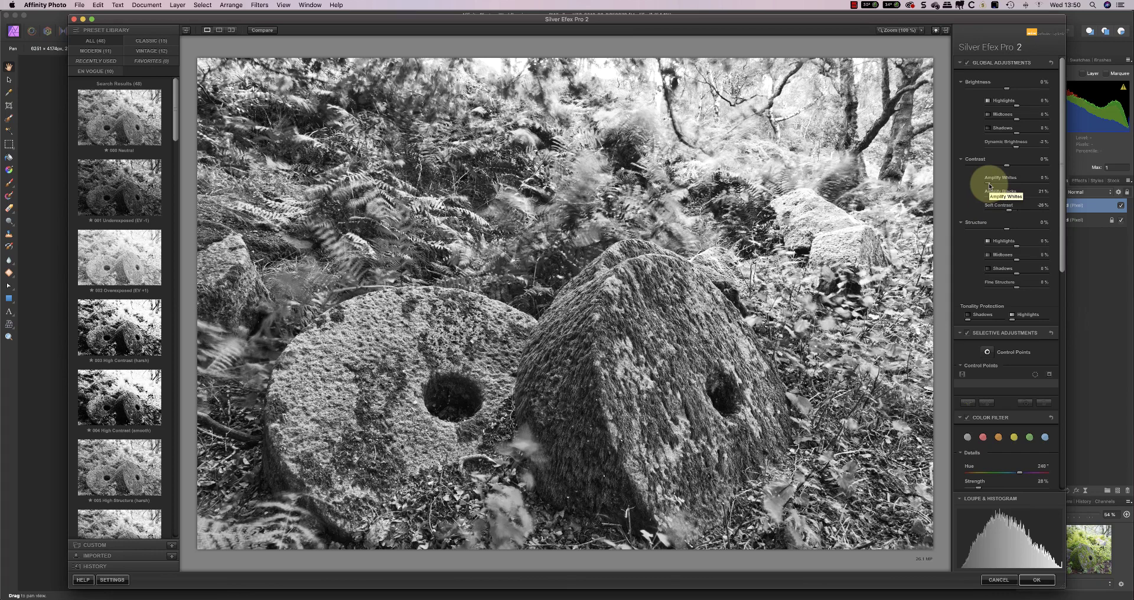
{"action": "left_click_drag", "start_coordinate": [990, 186], "coordinate": [995, 182]}
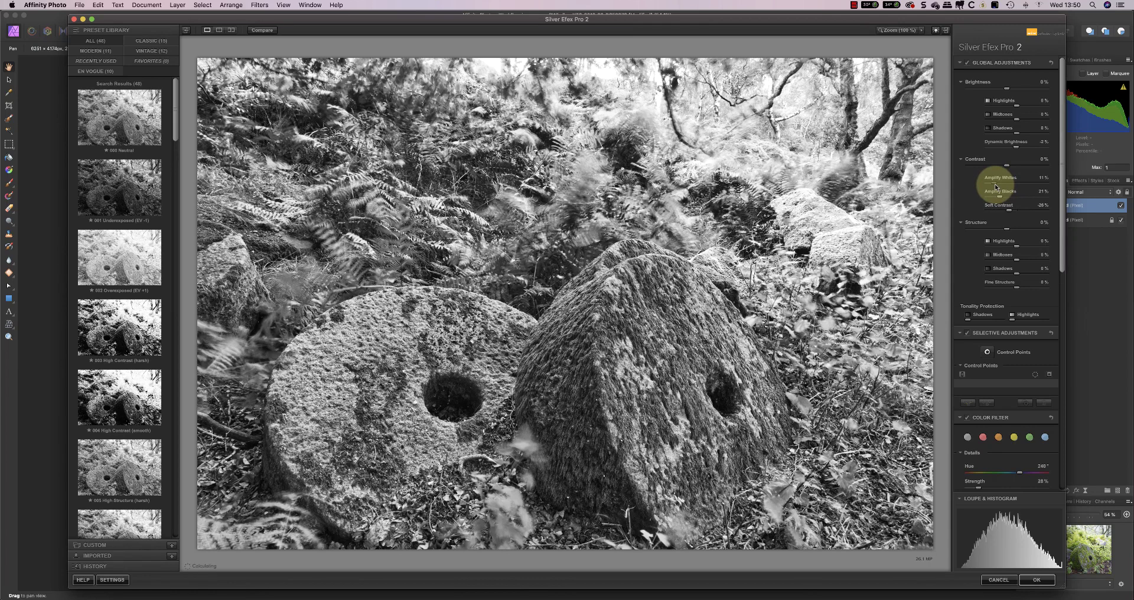
{"action": "left_click", "coordinate": [1014, 148]}
{"action": "left_click", "coordinate": [1015, 148]}
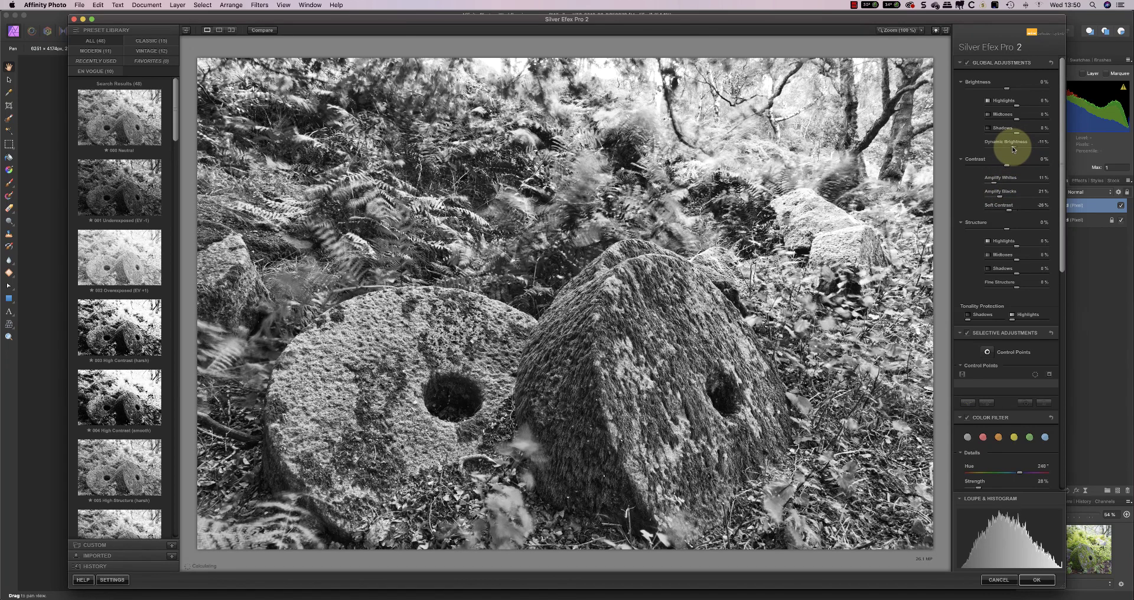
{"action": "left_click", "coordinate": [997, 184]}
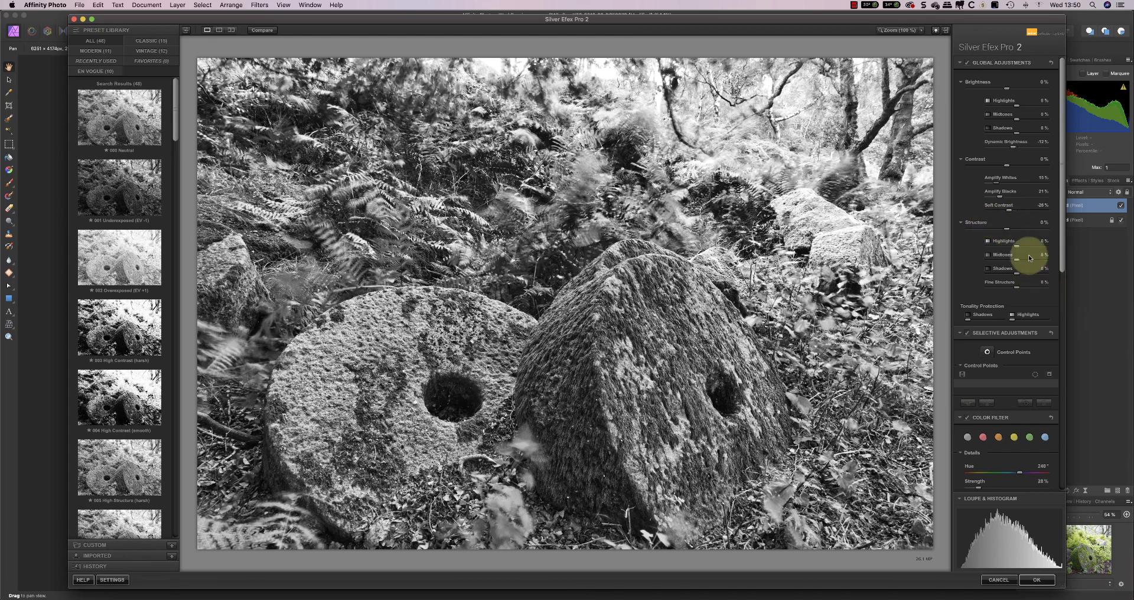
Raise midtone brightness to 12%, lower soft contrast, add structure, and protect shadows and highlights
{"action": "left_click_drag", "start_coordinate": [1022, 122], "coordinate": [996, 120]}
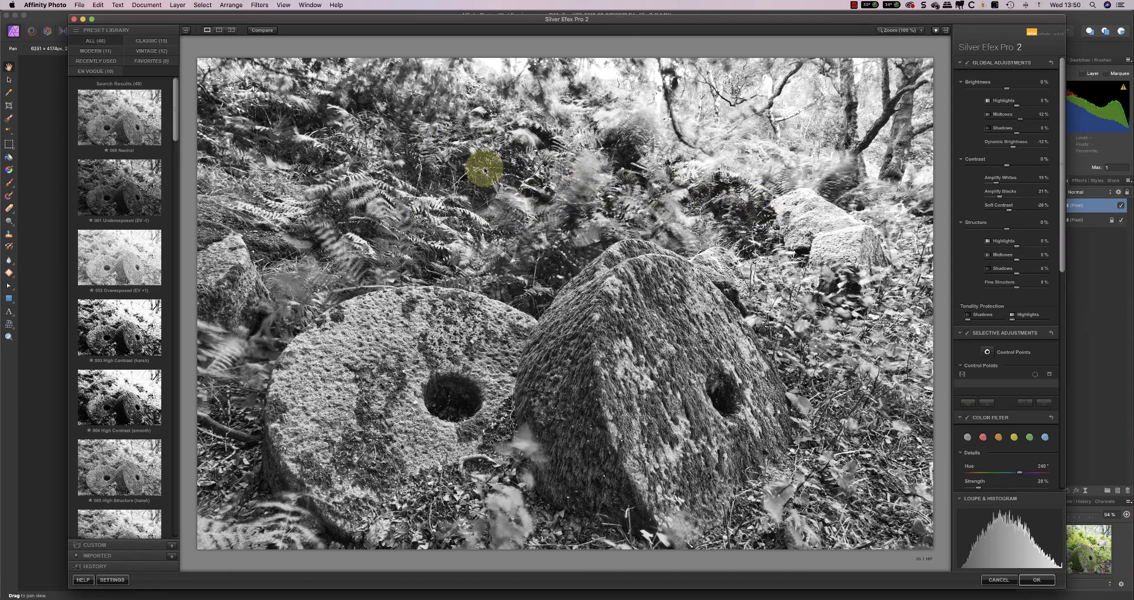
{"action": "left_click_drag", "start_coordinate": [1009, 214], "coordinate": [1010, 212]}
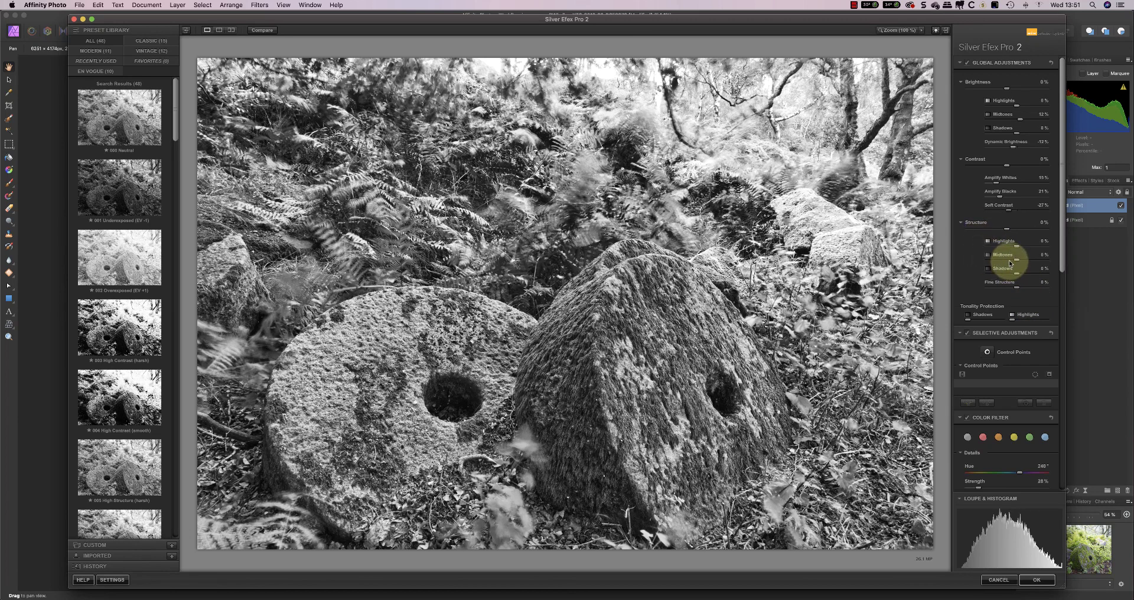
{"action": "mouse_move", "coordinate": [1012, 260]}
{"action": "left_mouse_down"}
{"action": "mouse_move", "coordinate": [1027, 265]}
{"action": "mouse_move", "coordinate": [1010, 256]}
{"action": "mouse_move", "coordinate": [1022, 246]}
{"action": "left_mouse_up"}
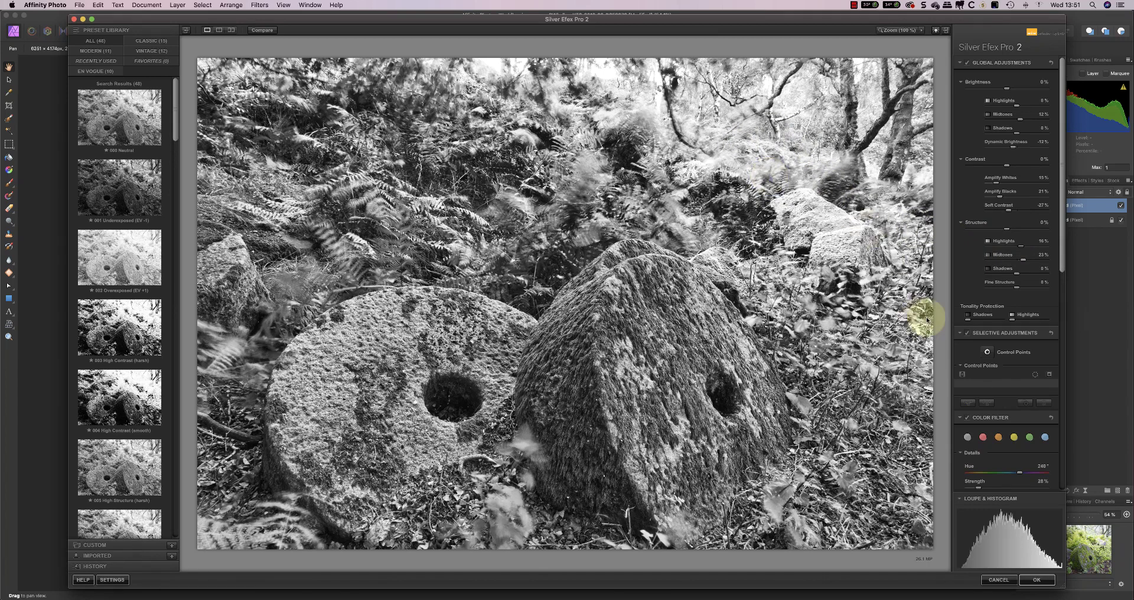
{"action": "left_click_drag", "start_coordinate": [972, 319], "coordinate": [978, 323]}
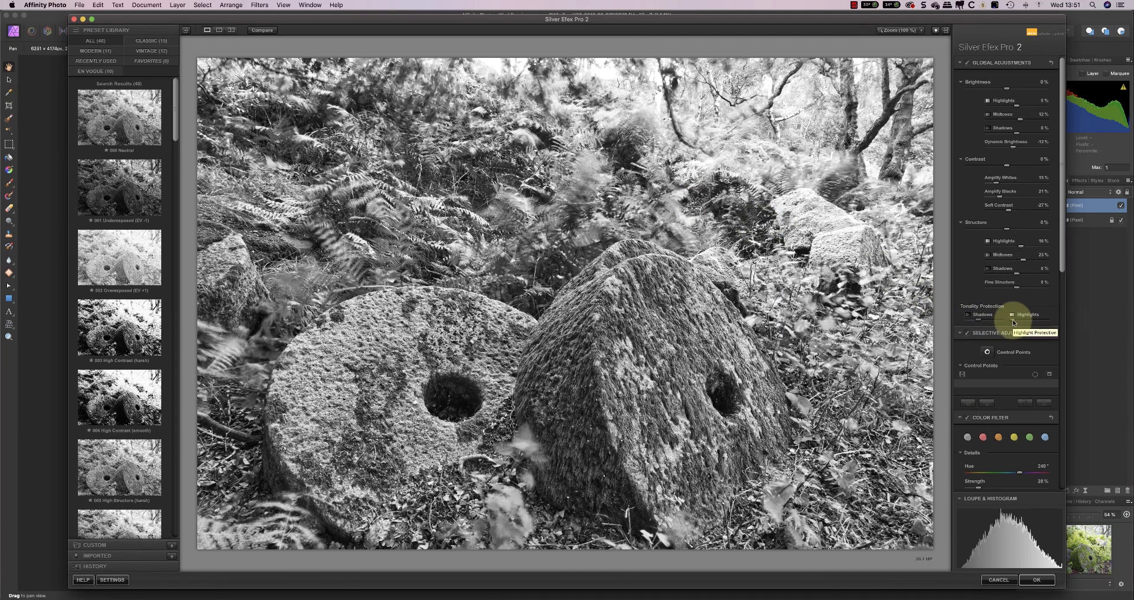
{"action": "left_click_drag", "start_coordinate": [1014, 322], "coordinate": [1027, 324]}
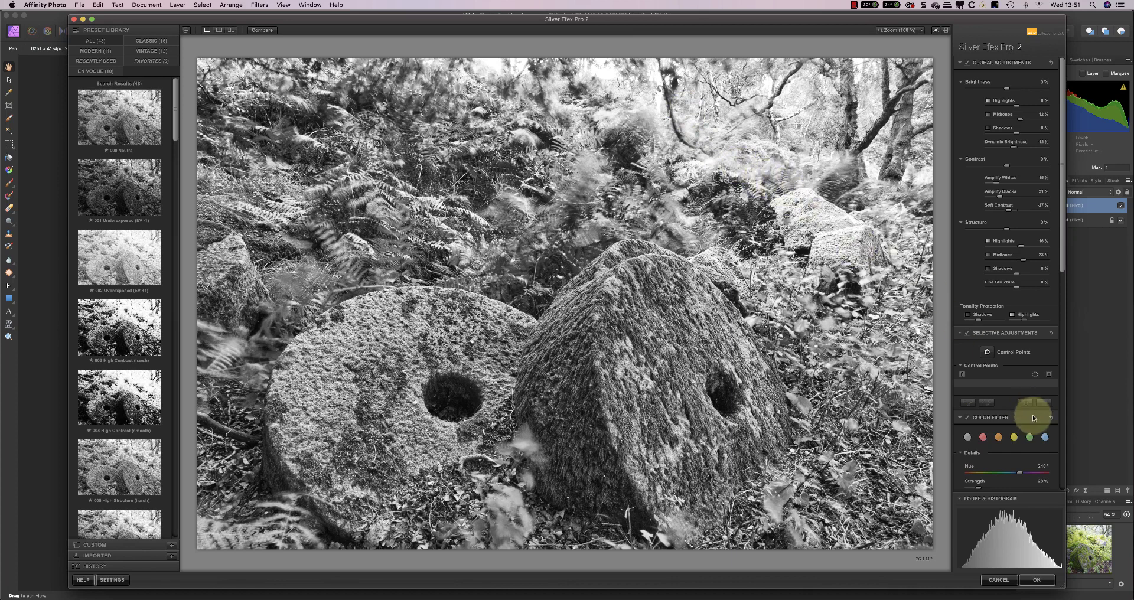
{"action": "mouse_move", "coordinate": [997, 548]}
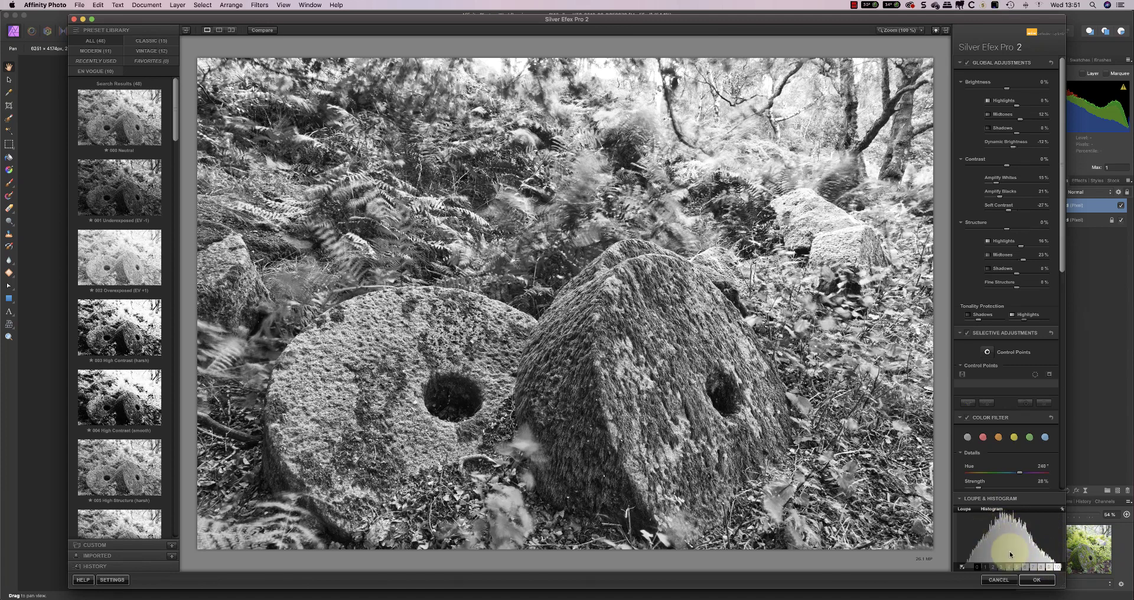
{"action": "left_click", "coordinate": [1057, 566]}
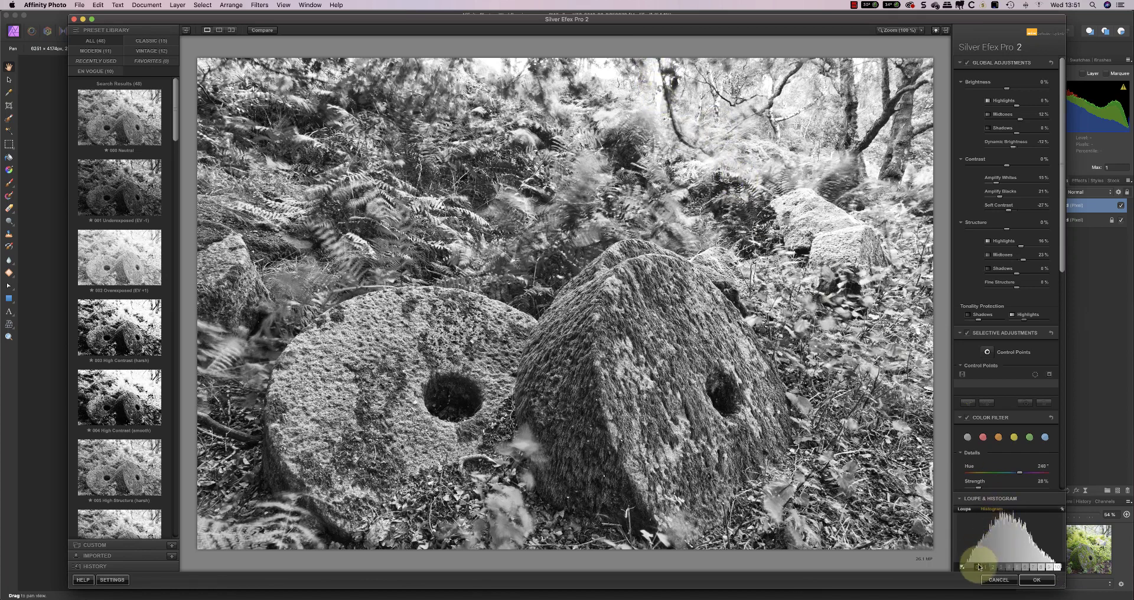
{"action": "left_click", "coordinate": [985, 567]}
{"action": "left_click", "coordinate": [980, 567]}
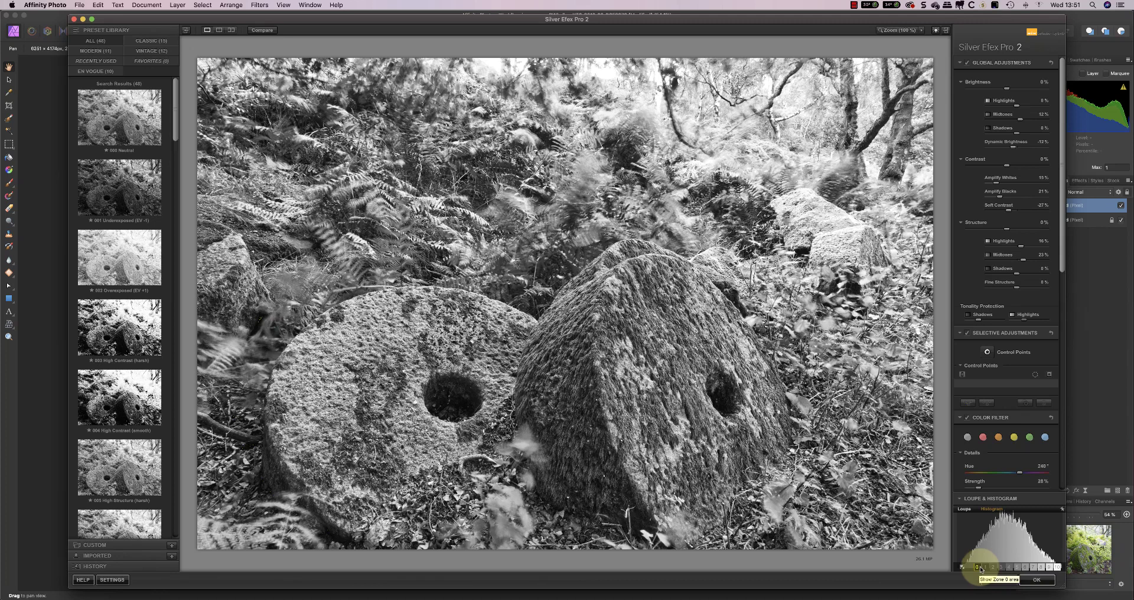
{"action": "left_click", "coordinate": [985, 567]}
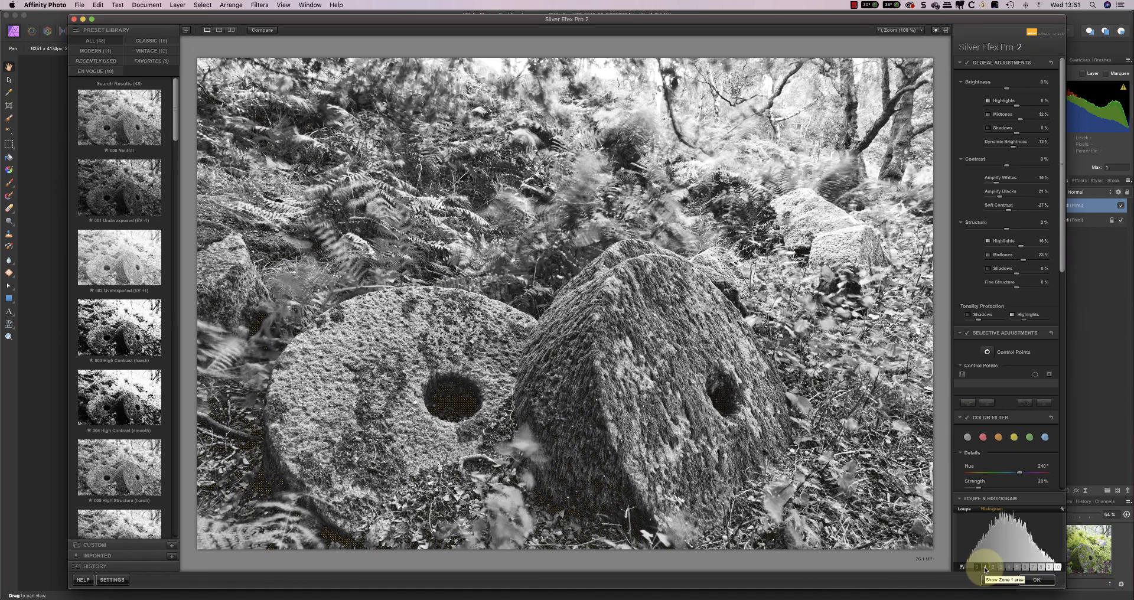
{"action": "left_click", "coordinate": [981, 567]}
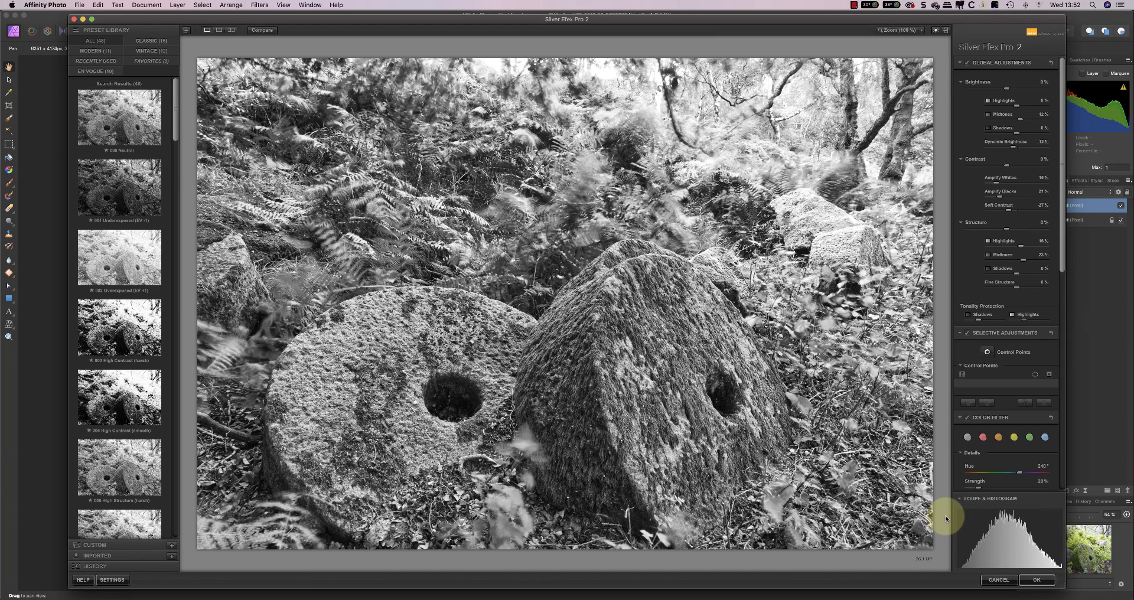
Apply a Lens Falloff 2 vignette with Amount −16% and Size 62%
{"action": "left_click_drag", "start_coordinate": [1059, 260], "coordinate": [1061, 481]}
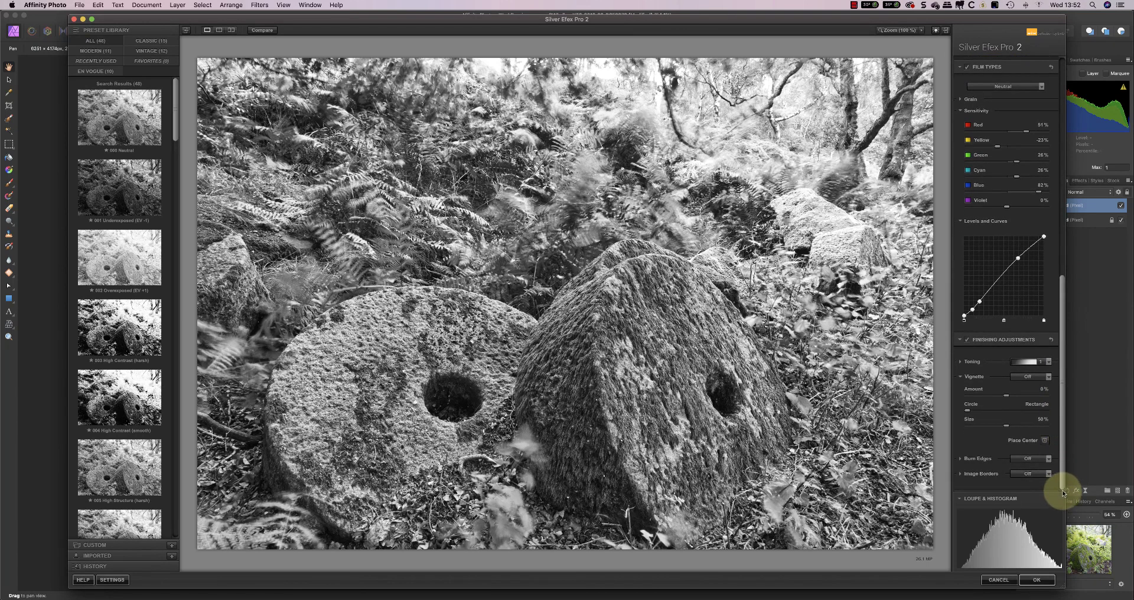
{"action": "left_click", "coordinate": [1050, 376]}
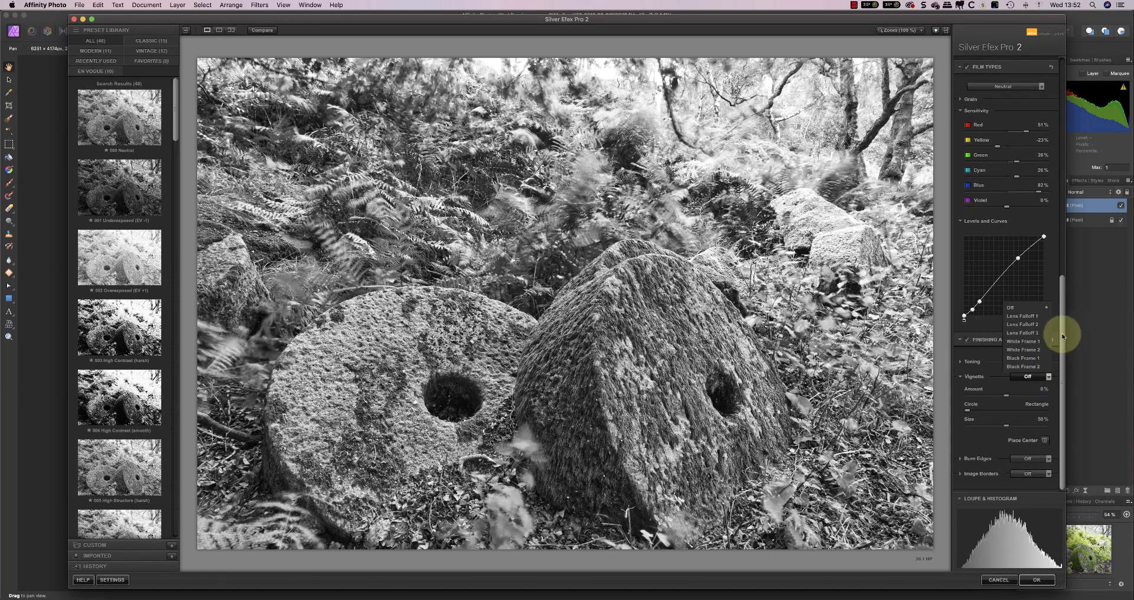
{"action": "left_click", "coordinate": [1024, 325]}
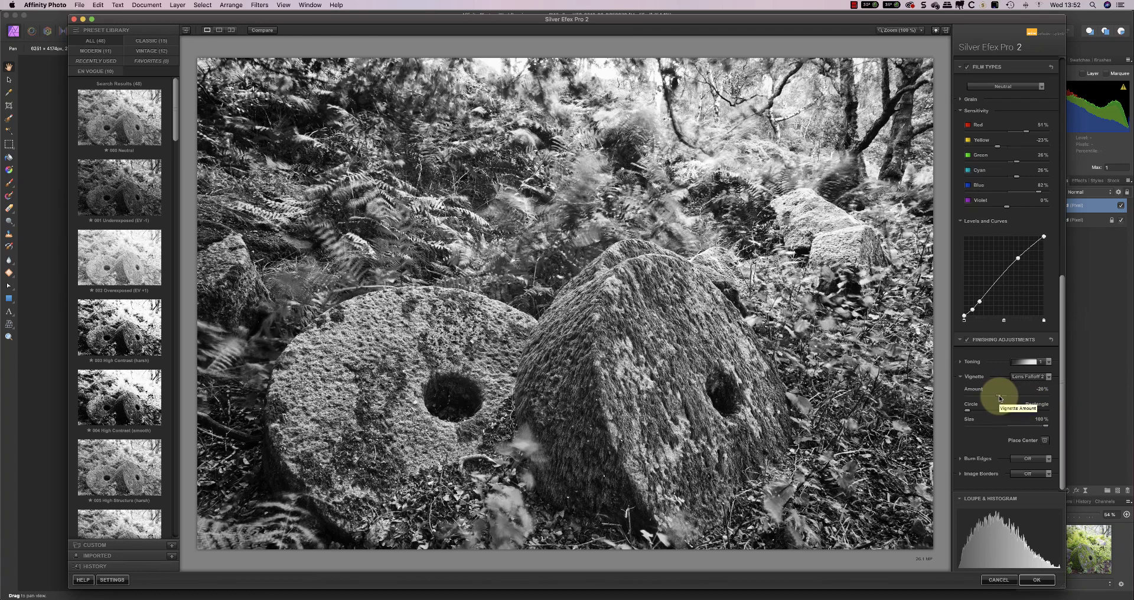
{"action": "left_click_drag", "start_coordinate": [1001, 398], "coordinate": [1001, 399]}
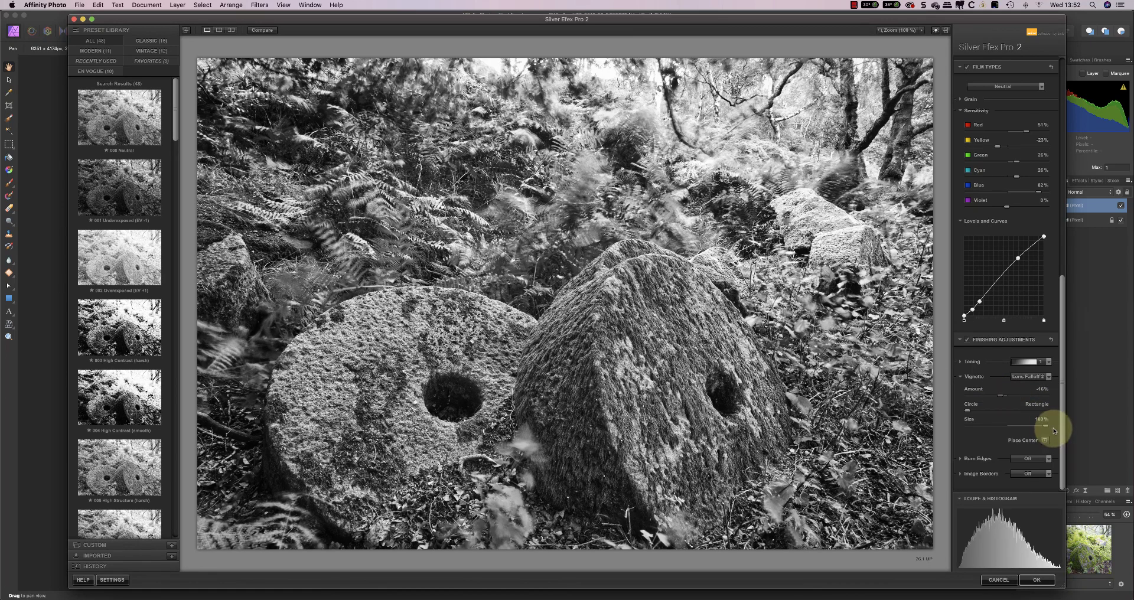
{"action": "left_click_drag", "start_coordinate": [1047, 426], "coordinate": [1032, 428]}
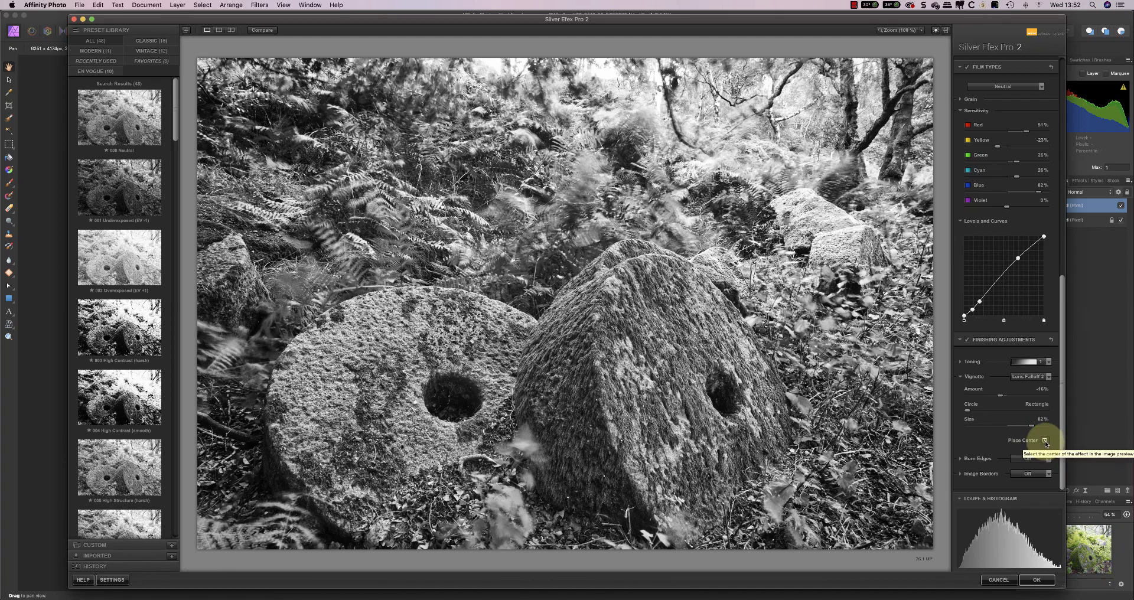
Place the vignette centre on the upper part of the photo
{"action": "left_click", "coordinate": [1042, 441]}
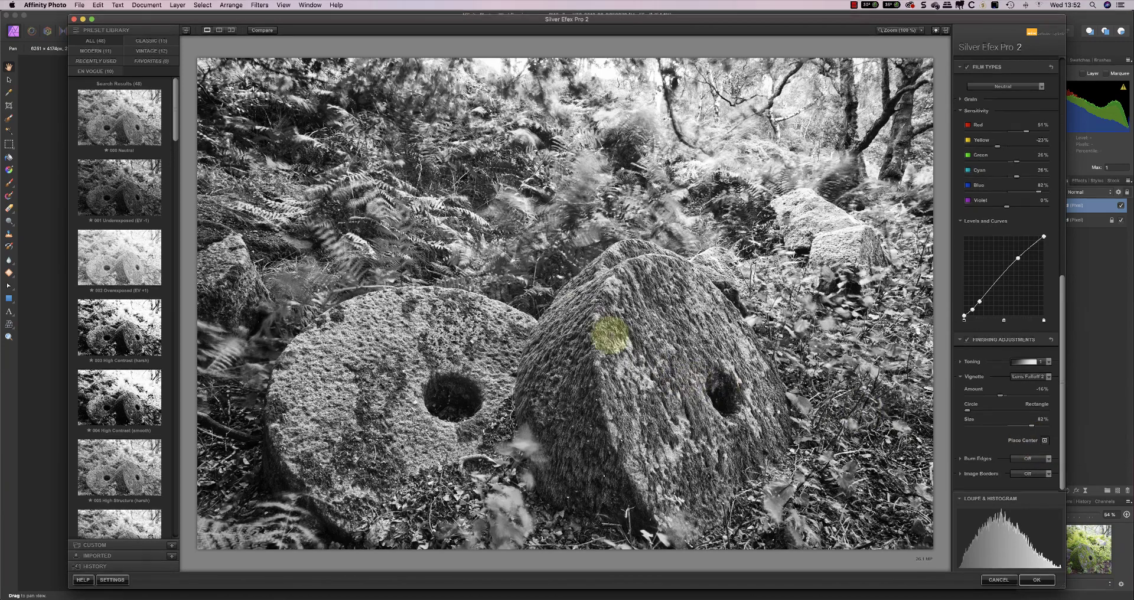
{"action": "left_click", "coordinate": [567, 349]}
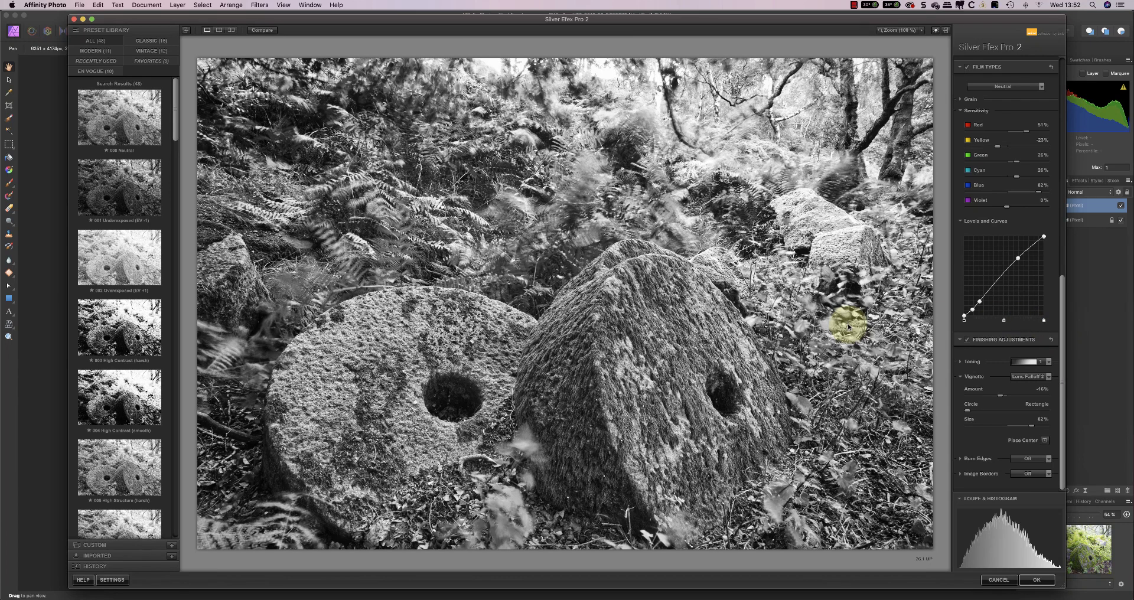
{"action": "left_click", "coordinate": [1044, 440]}
{"action": "left_click", "coordinate": [536, 223]}
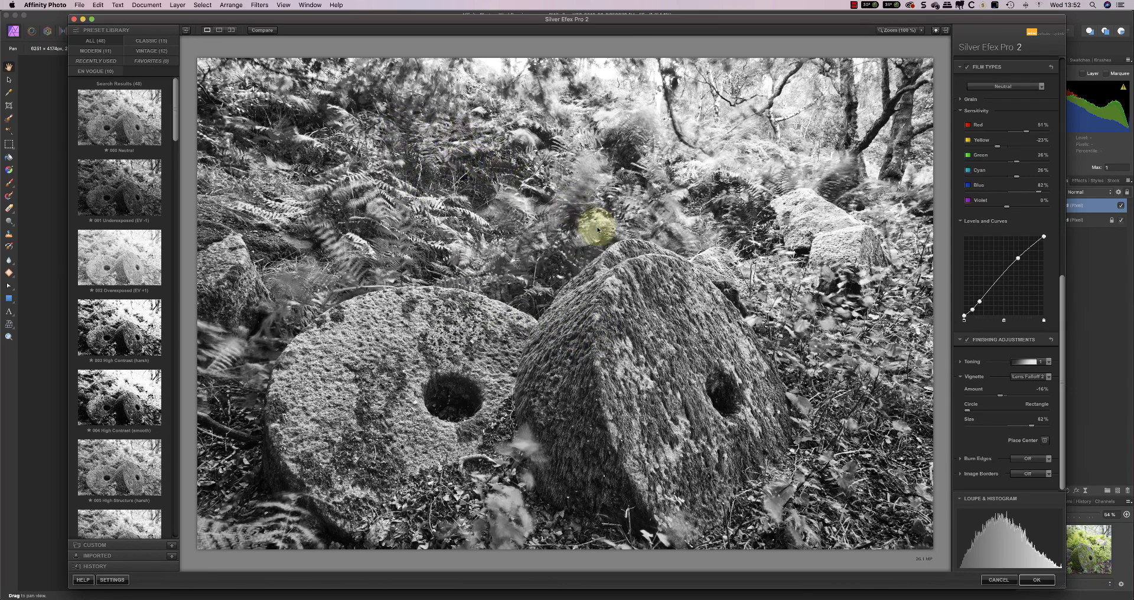
Compare against the original, then confirm with OK to send the result to Affinity Photo
{"action": "left_click", "coordinate": [259, 31]}
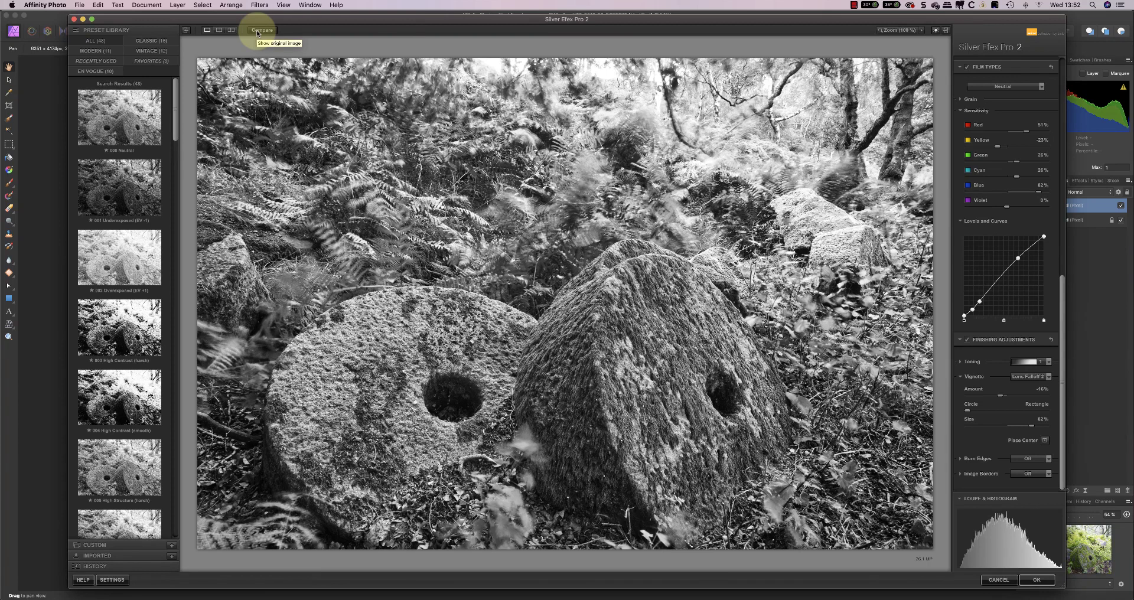
{"action": "left_click", "coordinate": [258, 33]}
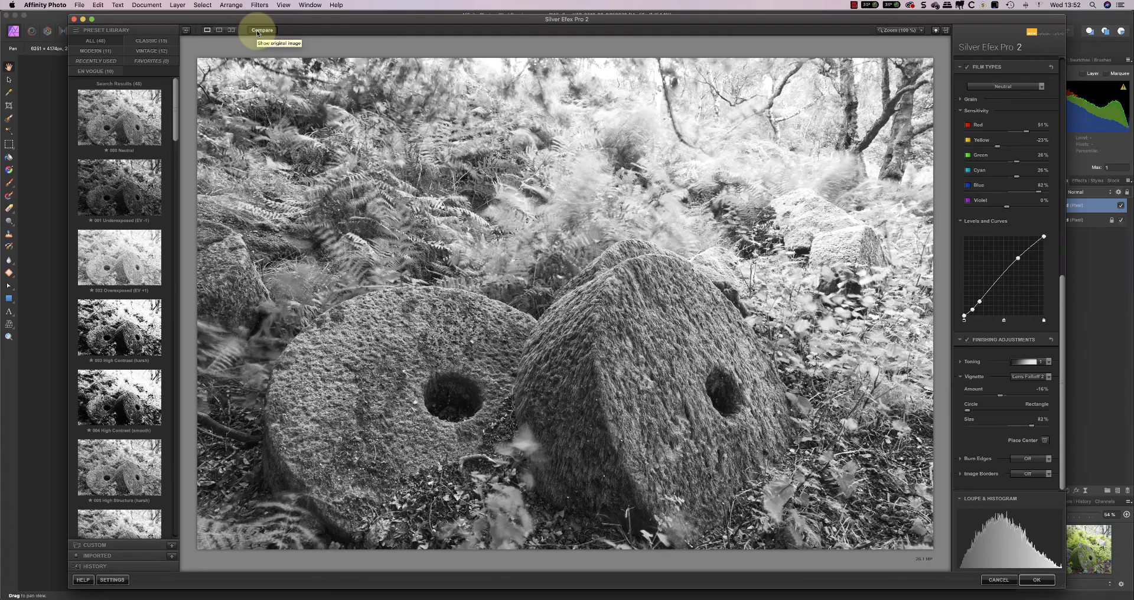
{"action": "left_click", "coordinate": [258, 32]}
{"action": "left_click", "coordinate": [738, 344]}
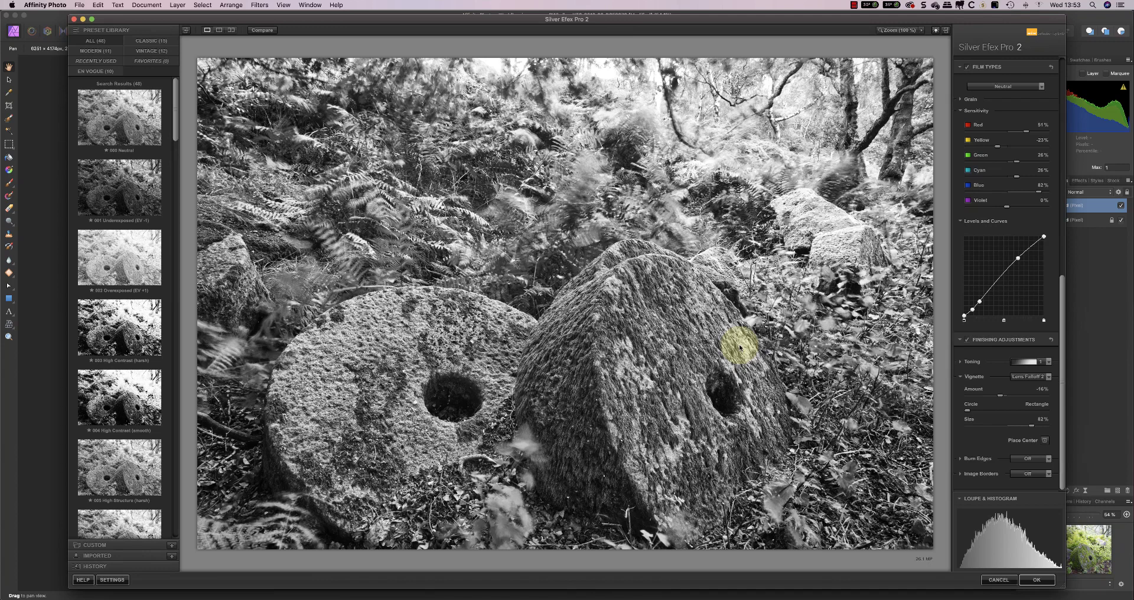
{"action": "left_click", "coordinate": [1031, 578]}
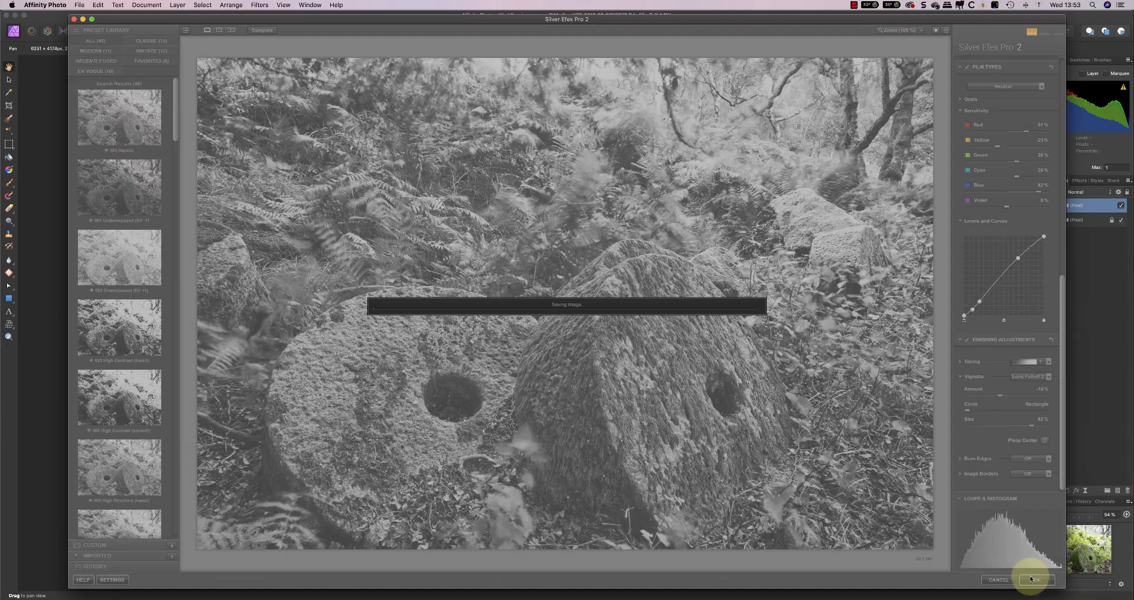